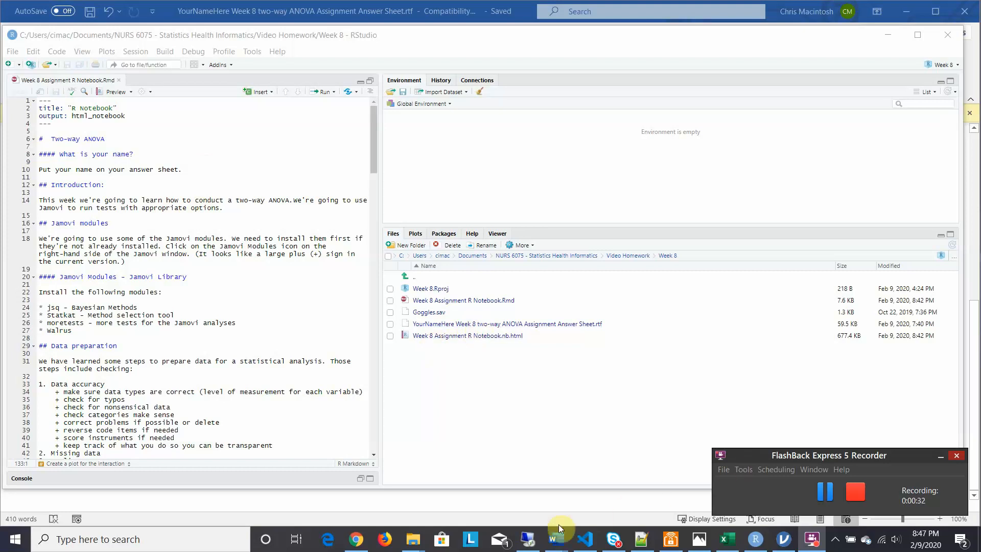
Step: Switch to Word and review the Week 8 two-way ANOVA assignment answer sheet
mouse_move(554, 543)
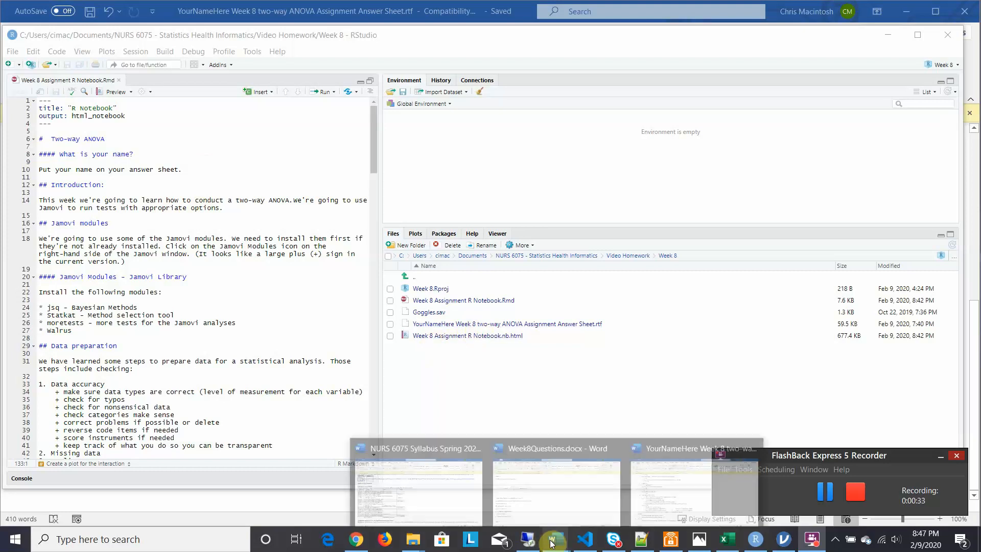
click(642, 501)
drag(974, 322, 952, 115)
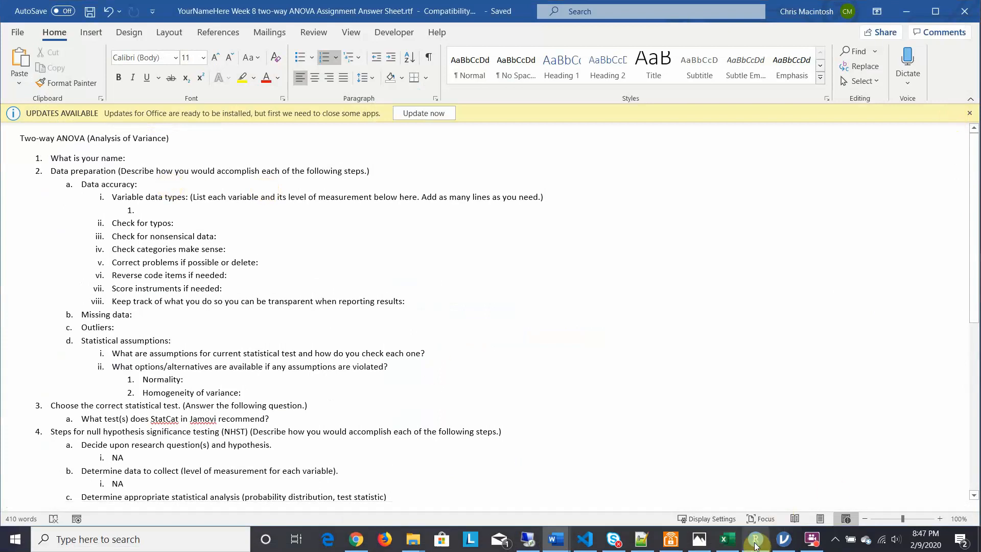
Step: Switch to RStudio, widen the source pane to read the assignment notebook's instructions, and return to the Word answer sheet
mouse_move(755, 545)
click(753, 517)
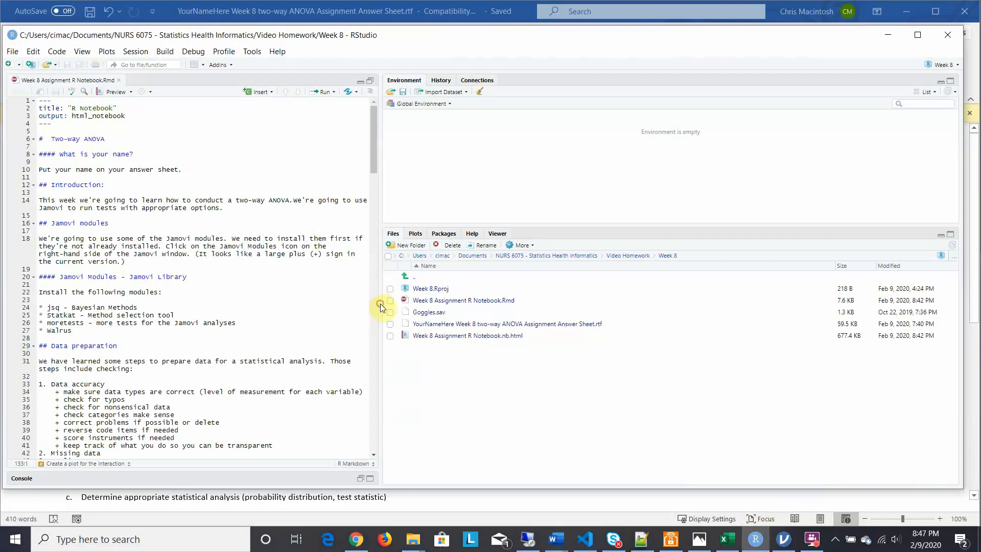
drag(379, 303, 542, 295)
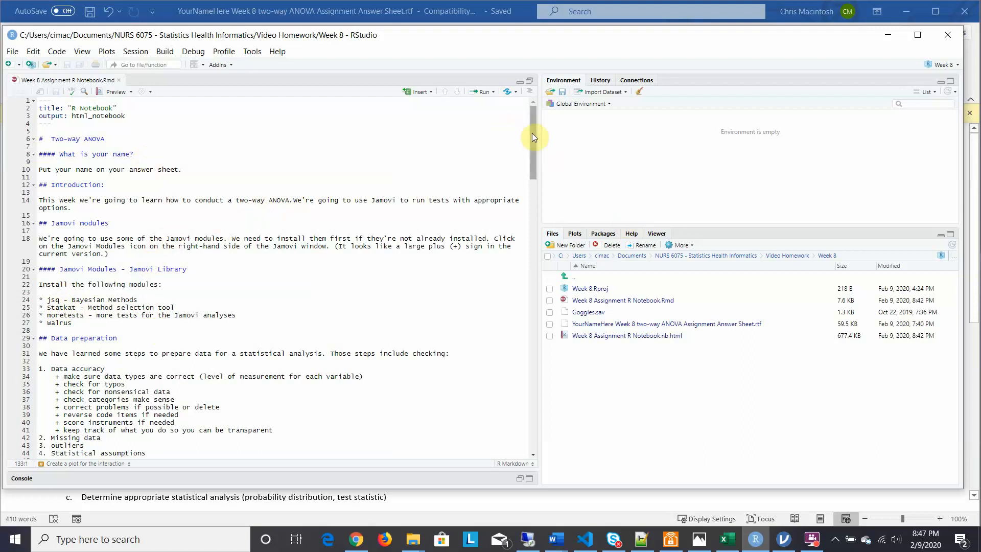
drag(531, 134, 538, 176)
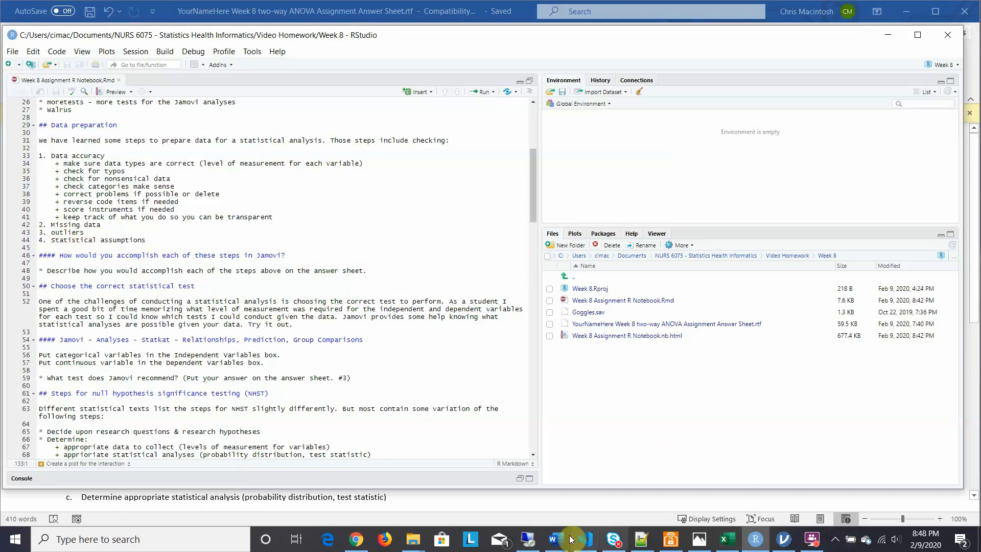
mouse_move(552, 541)
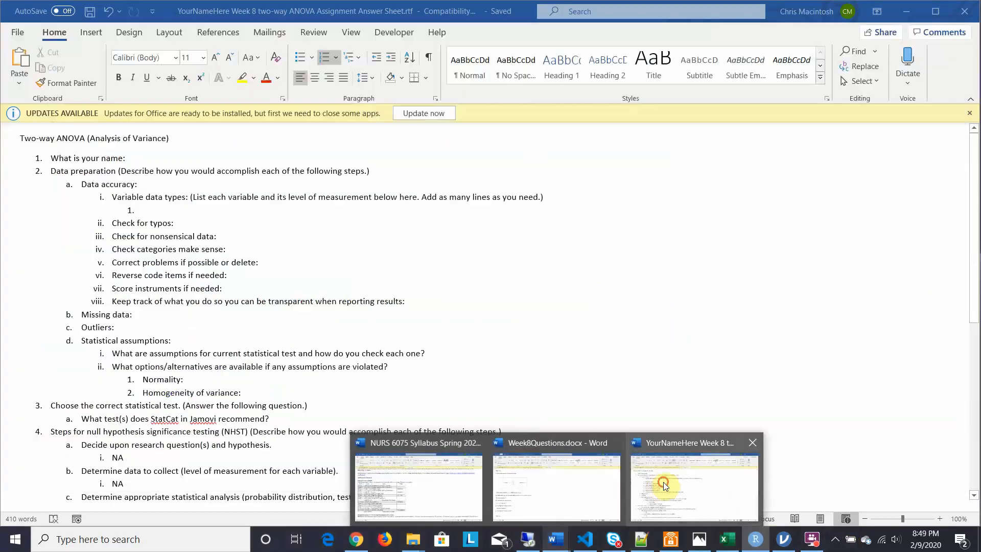
click(663, 482)
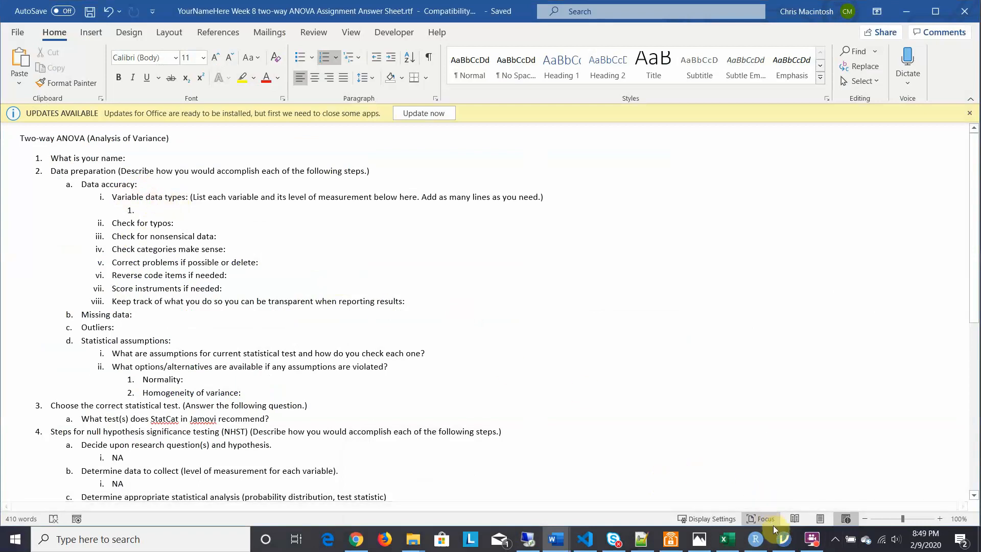
Step: Switch to jamovi and open the Goggles.sav data file from the Week 8 folder
click(783, 539)
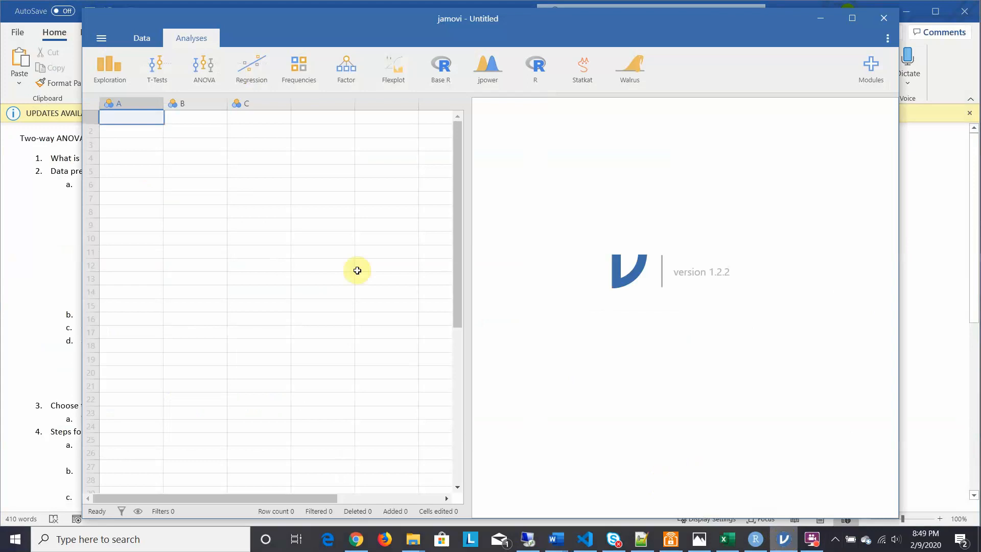
click(97, 39)
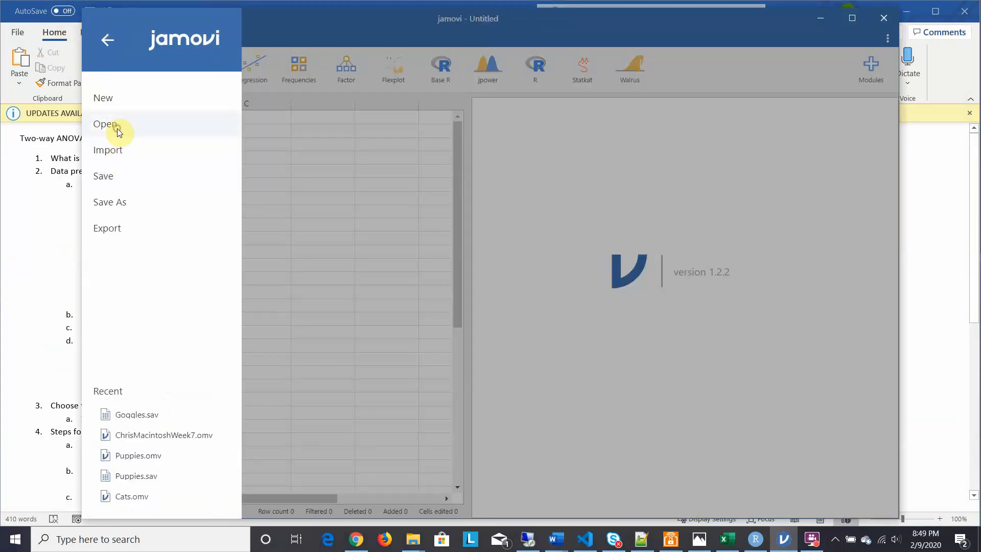
click(117, 128)
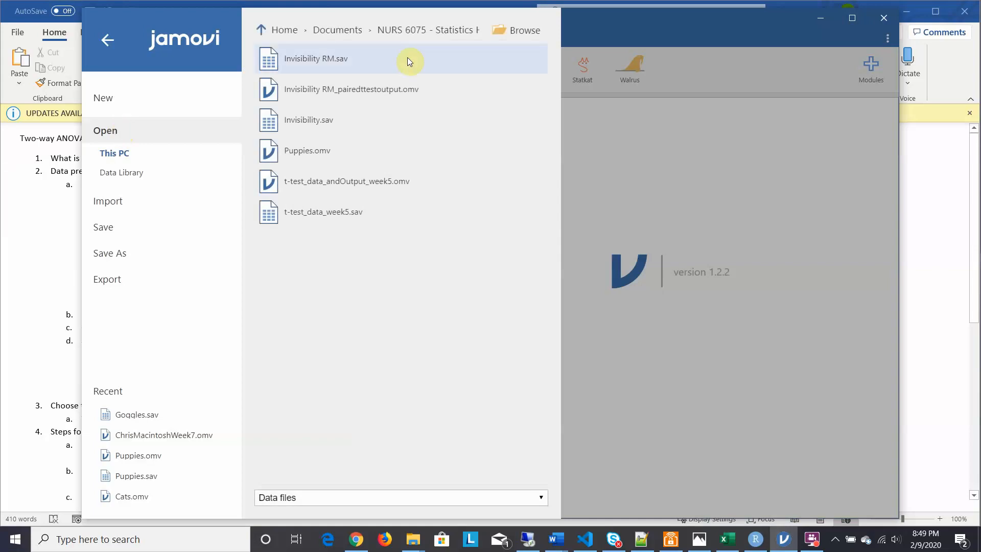
click(521, 32)
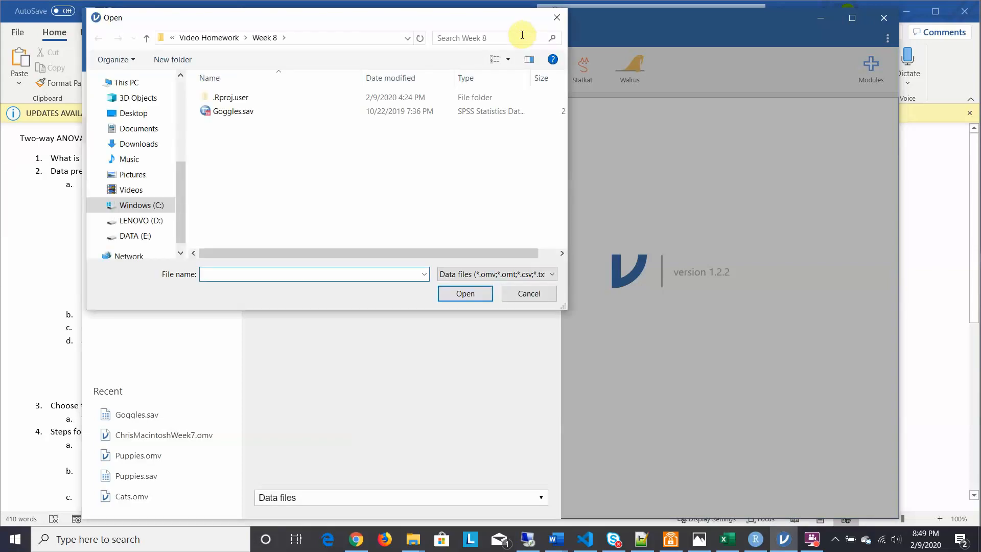
click(240, 114)
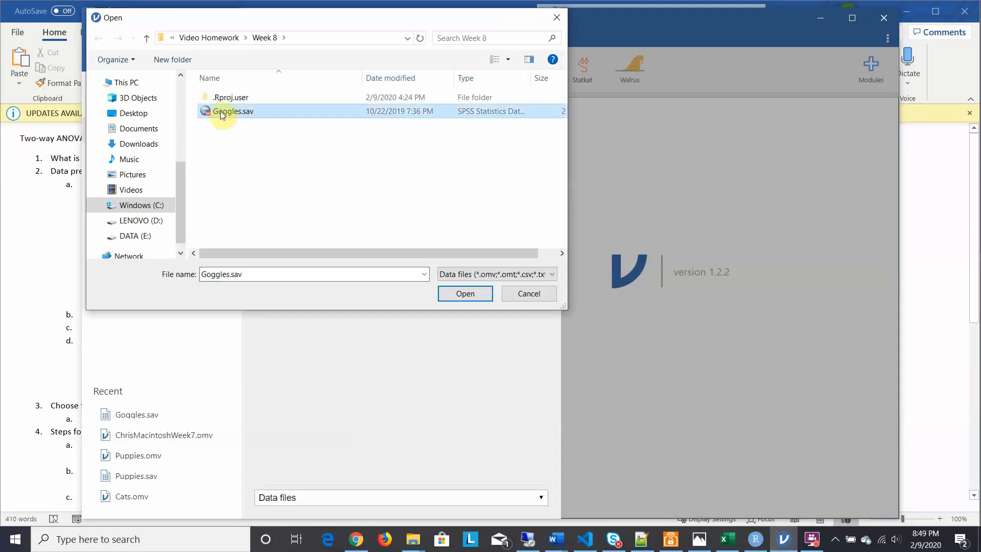
click(473, 297)
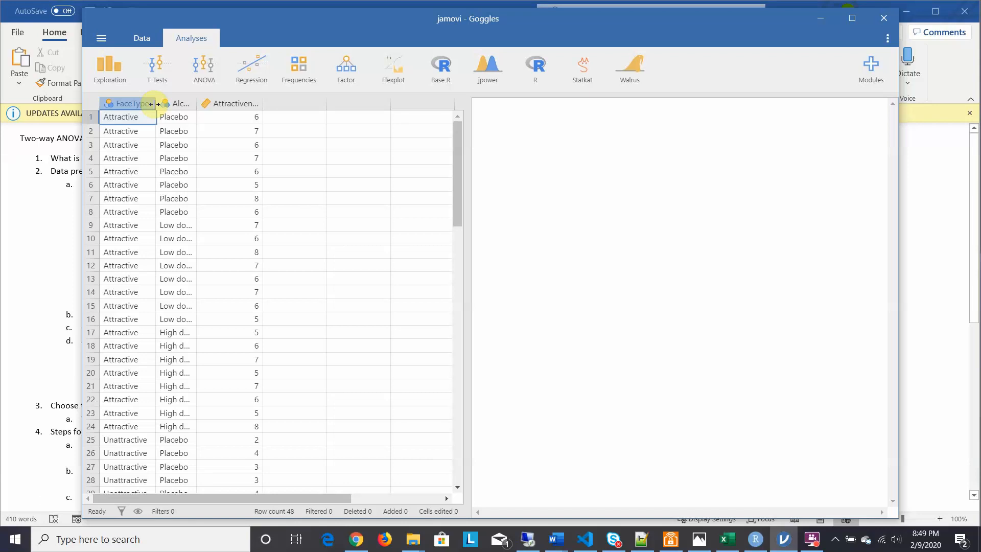
Step: Review the FaceType variable's setup and set the Alcohol variable's measure type to Ordinal
click(141, 36)
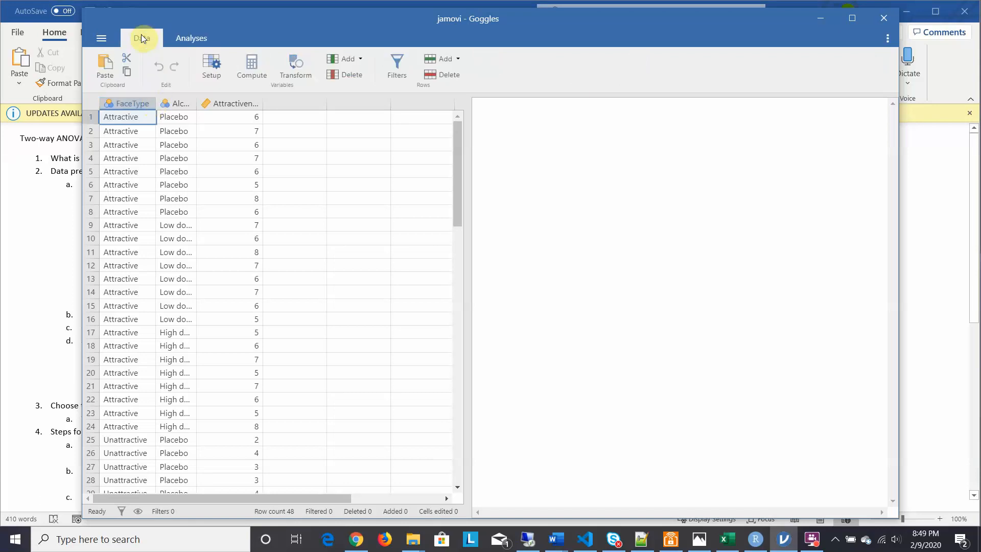
double_click(127, 104)
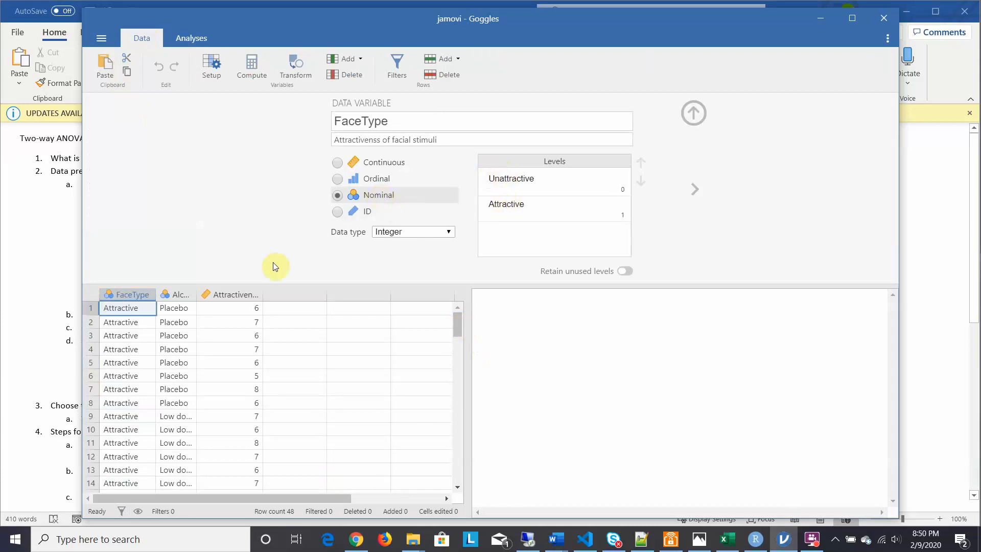
click(179, 297)
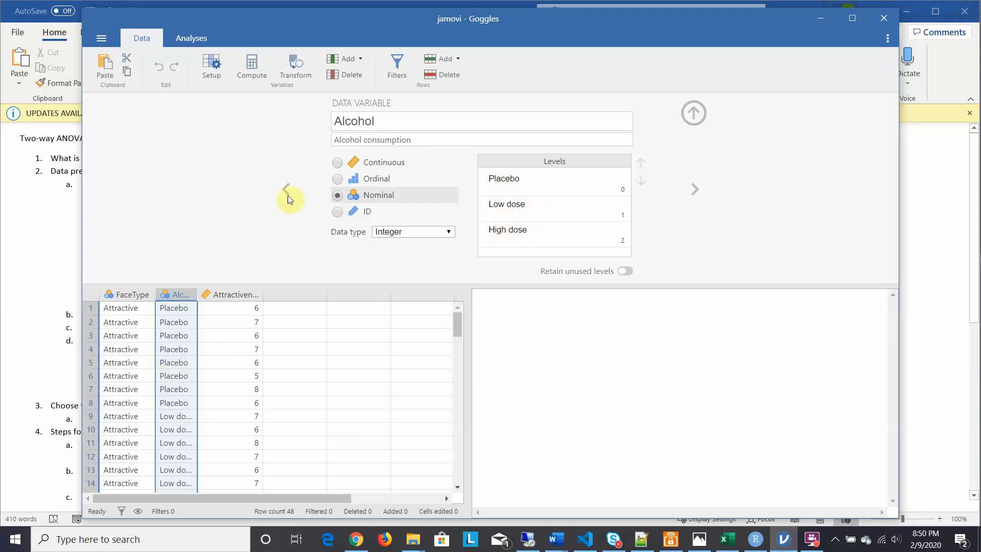
click(336, 178)
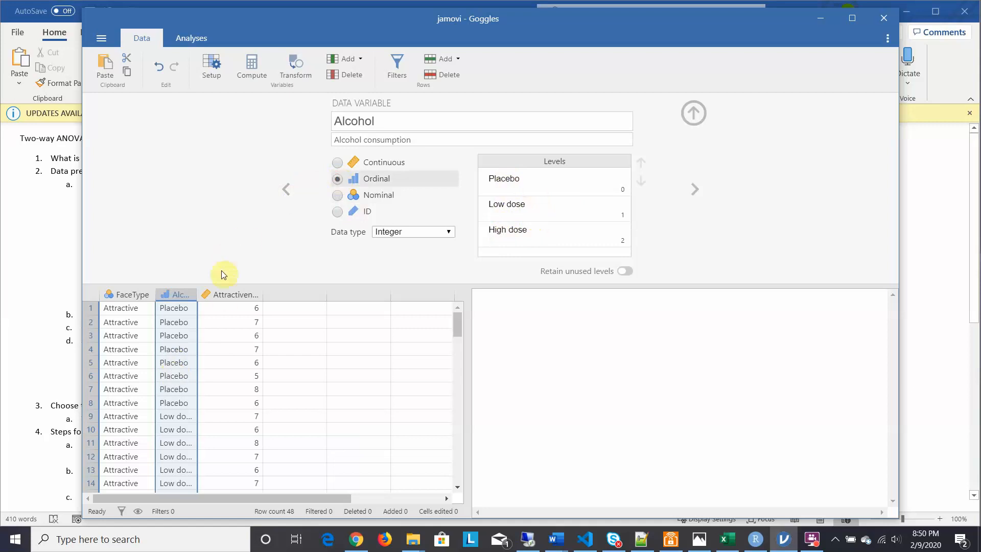
Step: Inspect the Attractiveness variable's setup and the data rows, consulting the data preparation items on the Word answer sheet
click(223, 295)
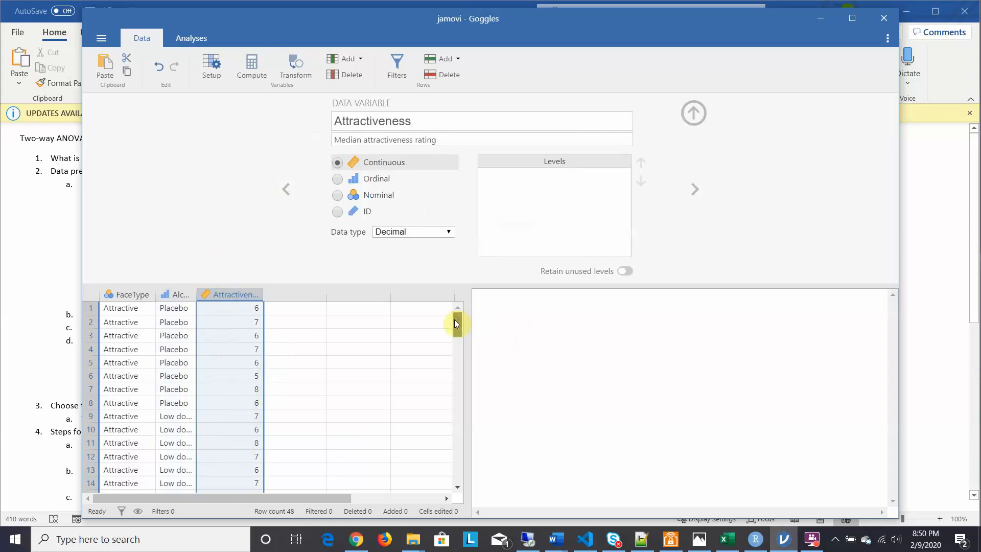
drag(455, 320, 459, 373)
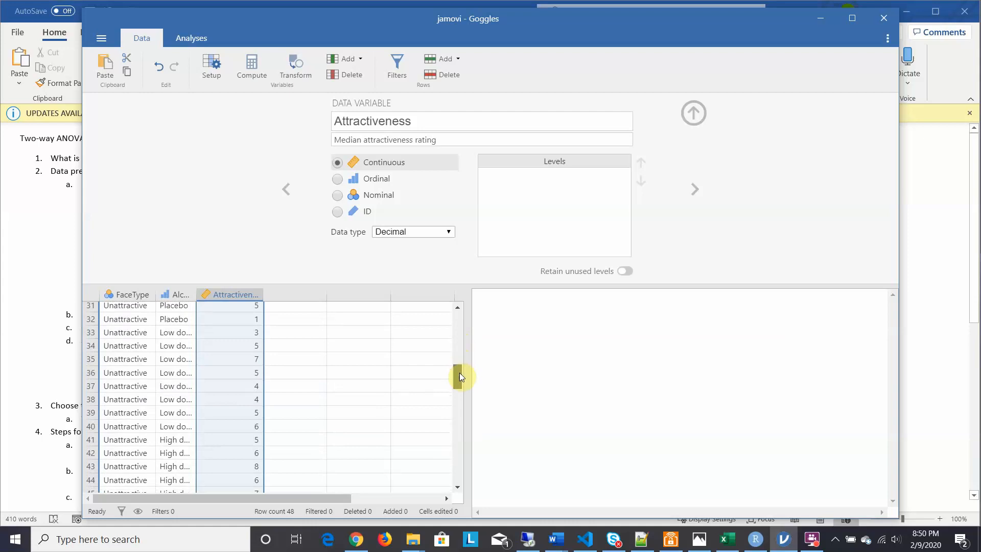
drag(458, 372, 451, 311)
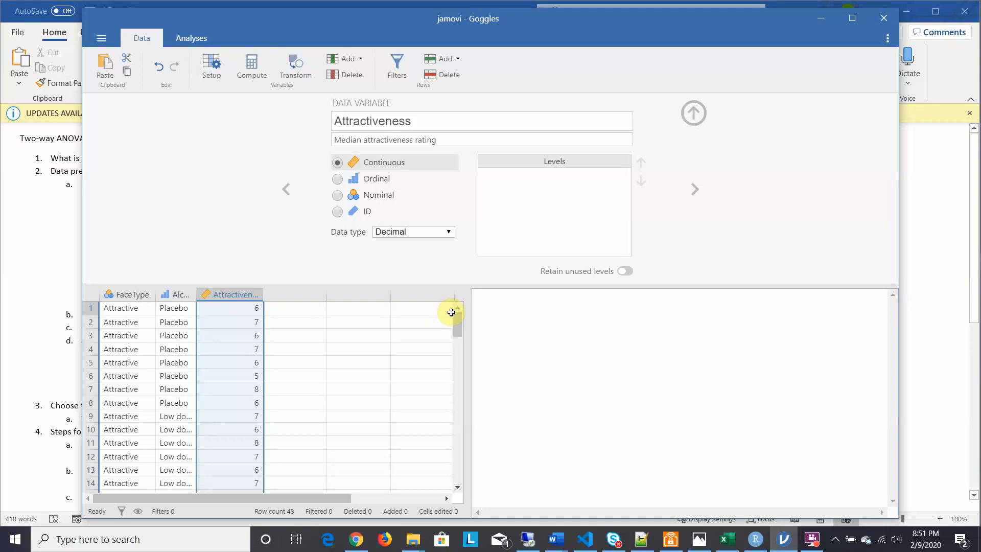
click(13, 216)
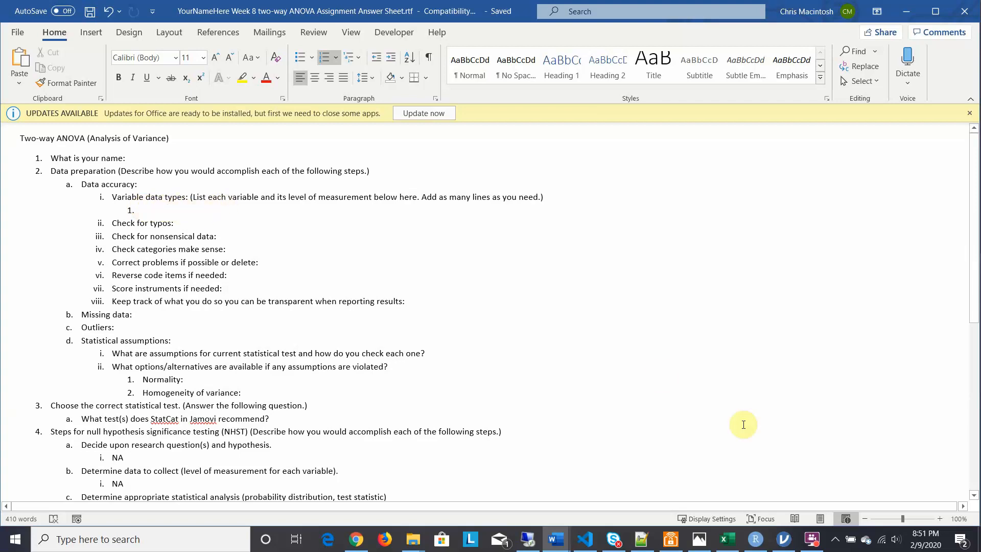
click(787, 542)
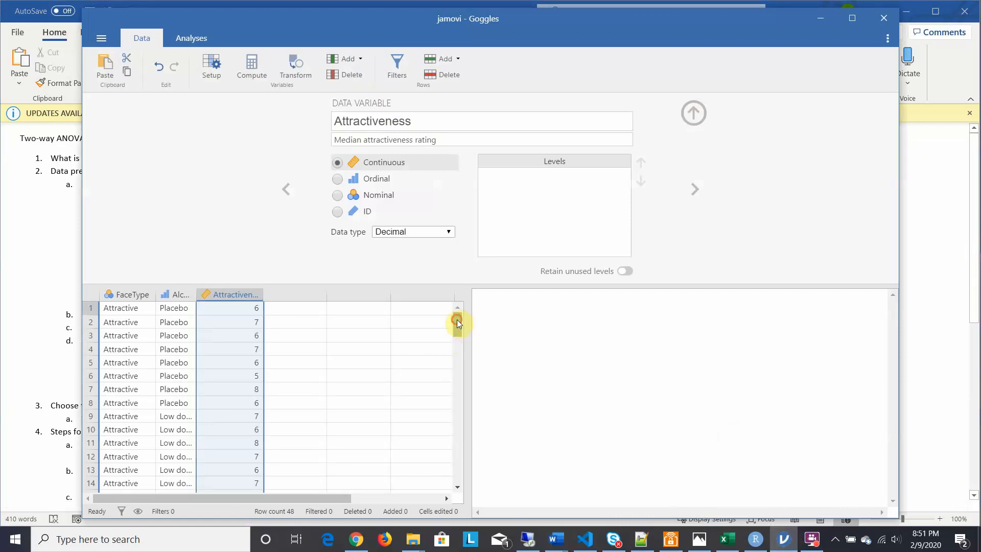
mouse_move(457, 321)
mouse_down()
mouse_move(457, 414)
mouse_move(449, 304)
mouse_up()
Step: Create a Descriptives analysis with Attractiveness as the variable, split by Alcohol and FaceType
click(195, 38)
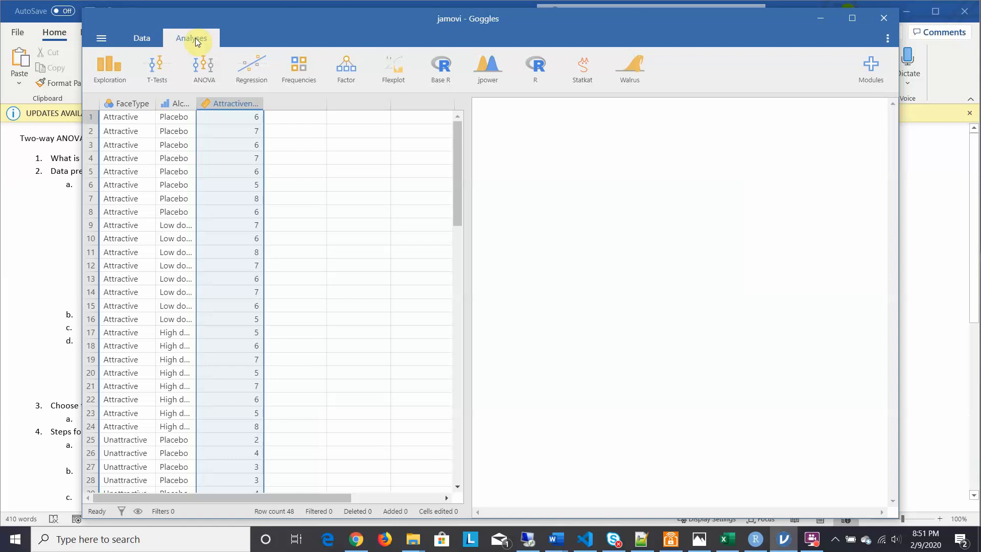
click(118, 63)
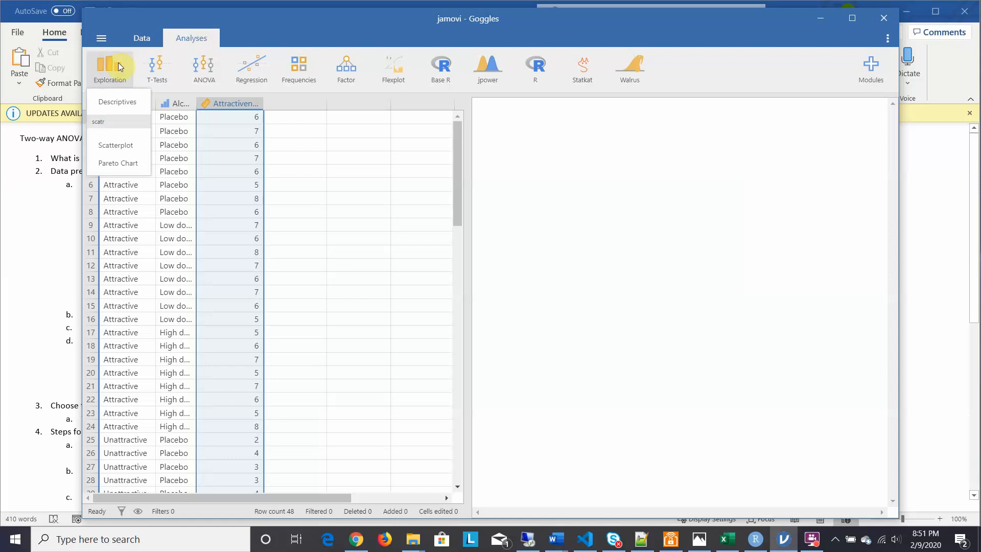
click(111, 101)
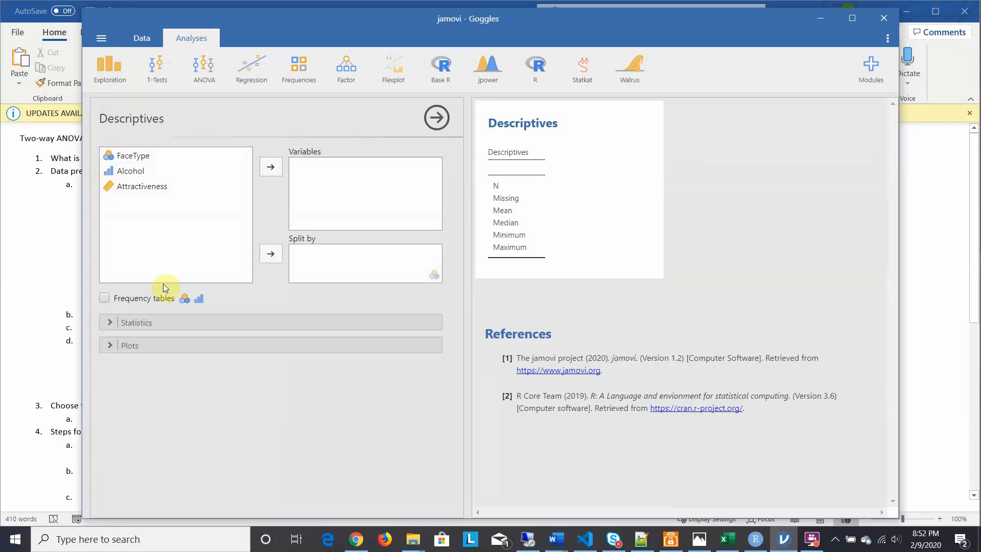
click(132, 176)
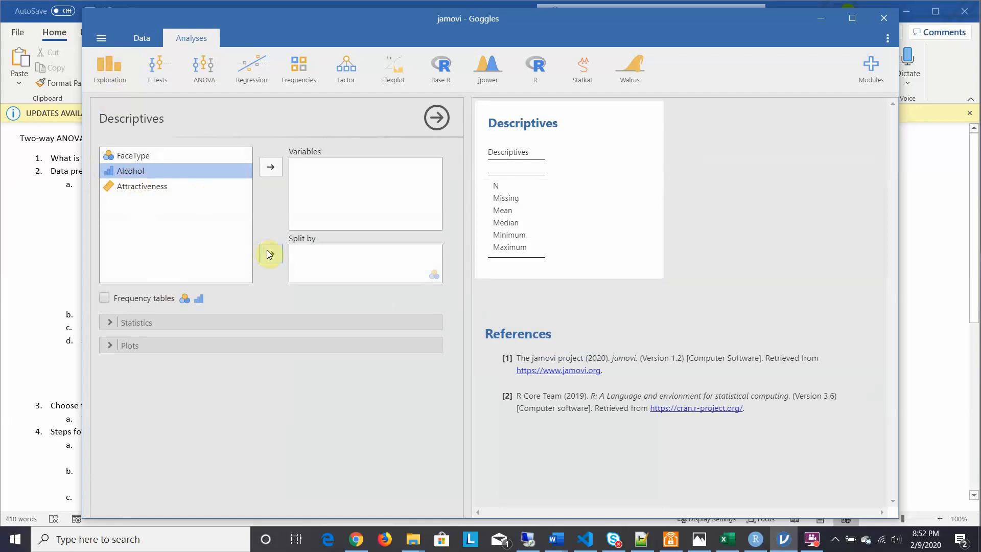
click(269, 254)
click(135, 160)
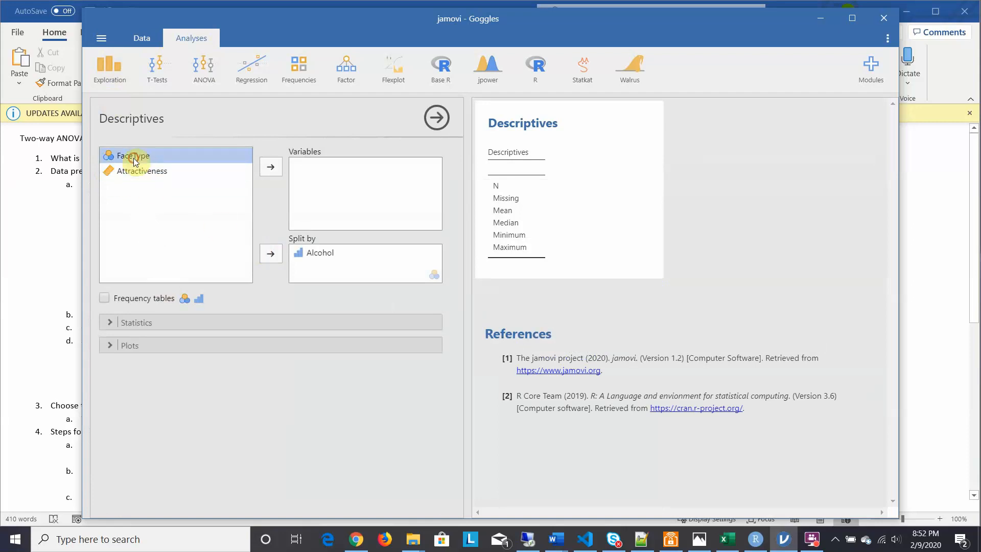
click(272, 258)
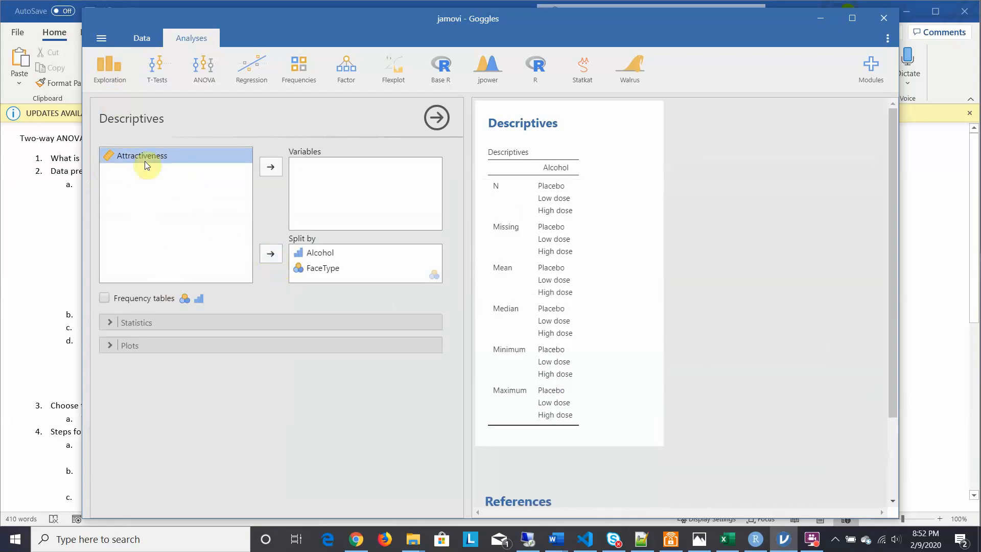
click(270, 167)
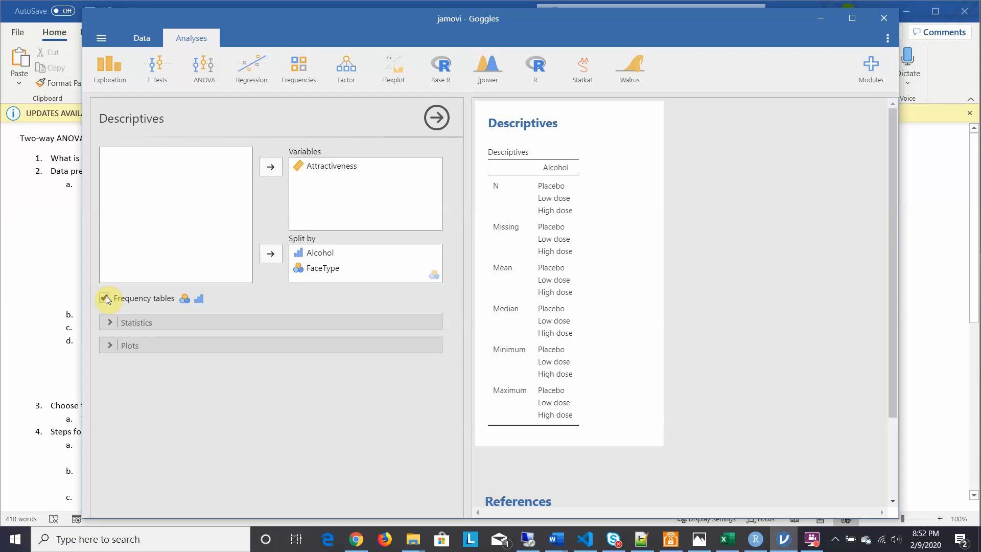
Step: Add standard deviation, skewness and the Shapiro-Wilk normality test to the descriptive statistics
click(111, 323)
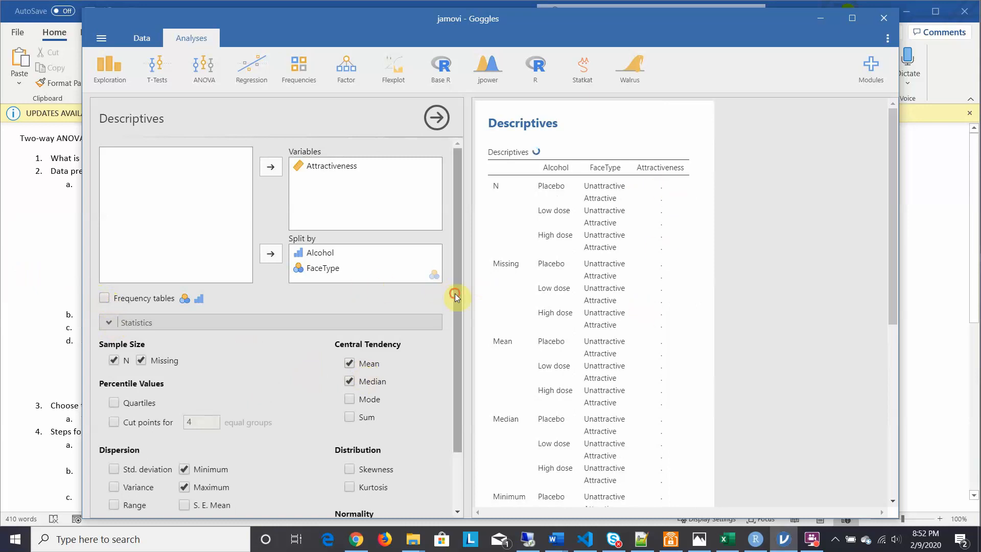
drag(455, 293, 454, 345)
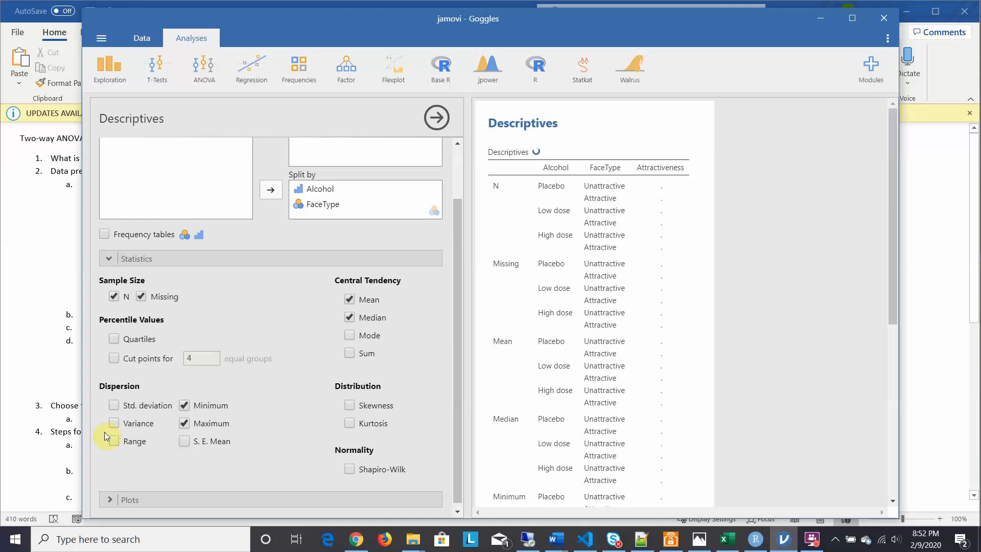
click(114, 405)
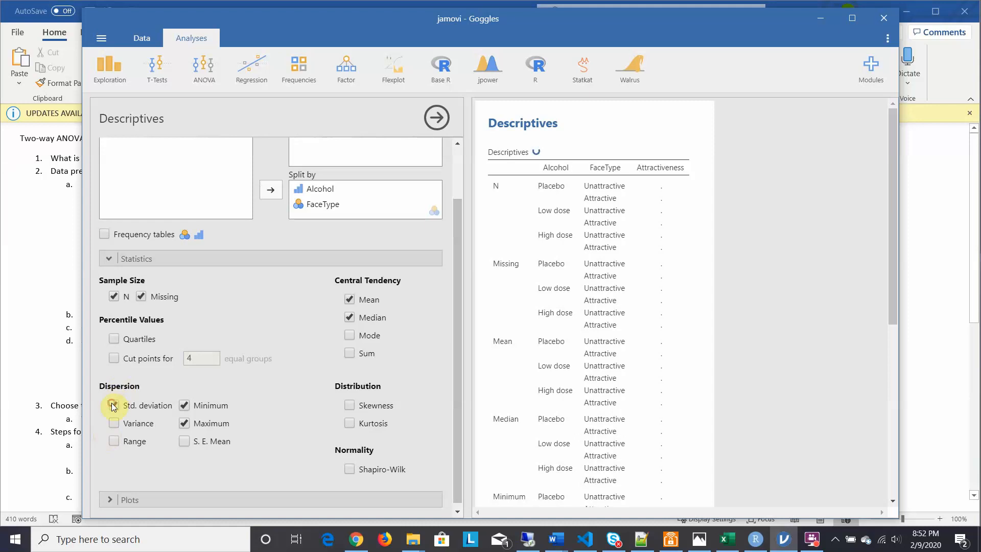
click(348, 406)
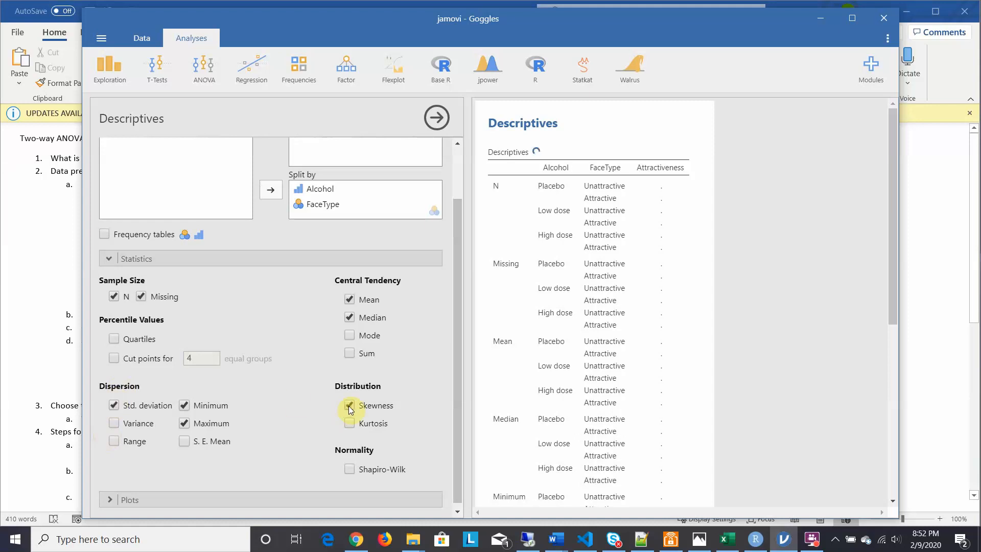
click(349, 469)
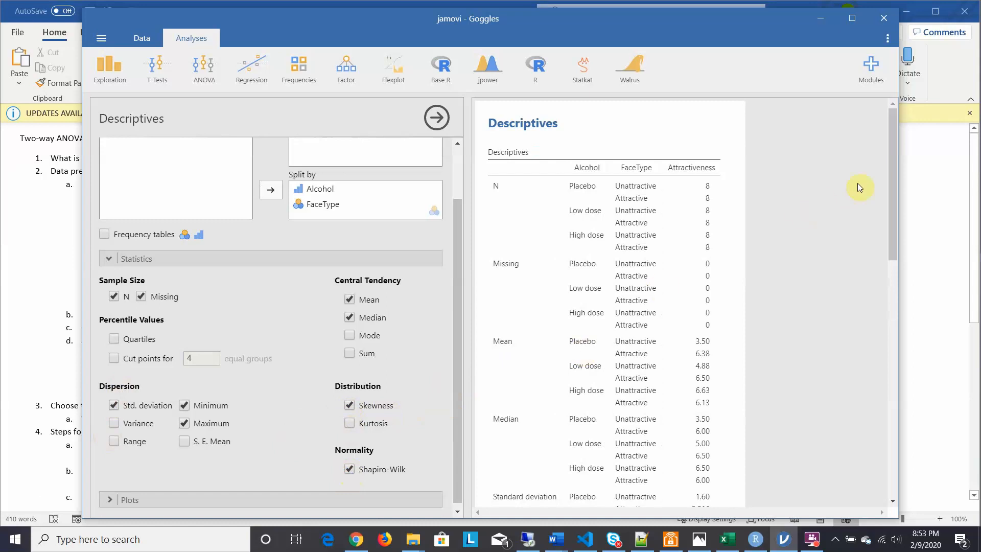
Step: Review the descriptives table for Attractiveness by Alcohol and FaceType, from group sizes through skewness and the Shapiro-Wilk p values
click(893, 171)
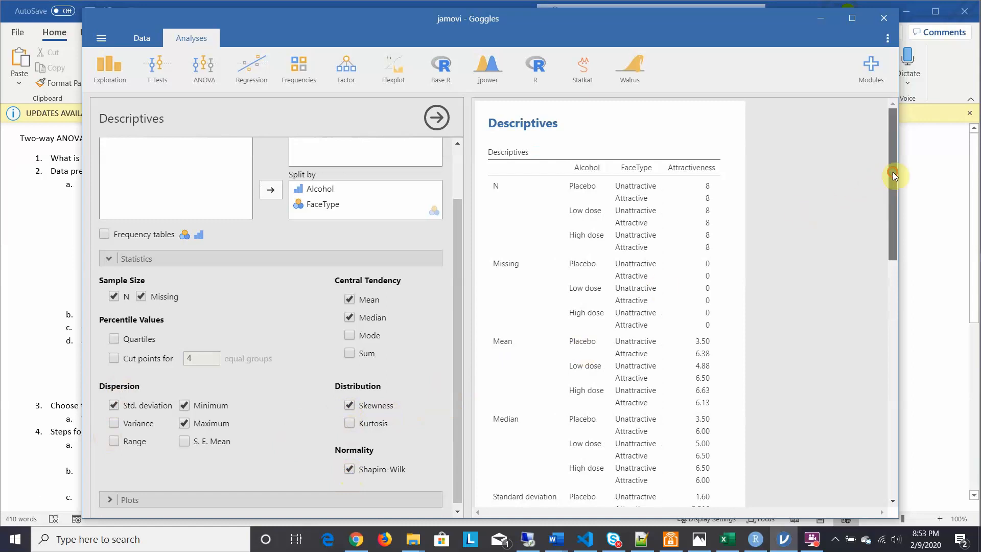
drag(893, 175, 892, 184)
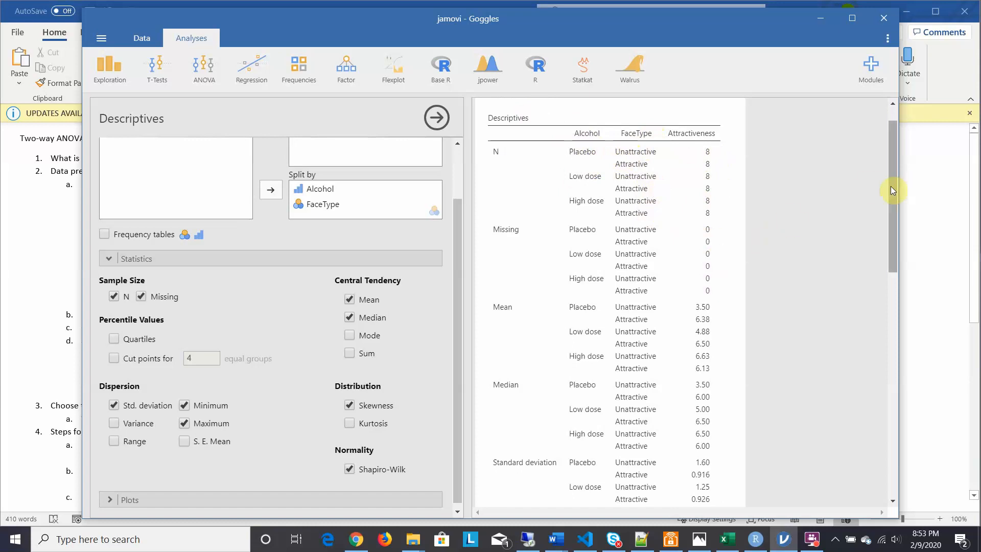
drag(890, 186, 894, 230)
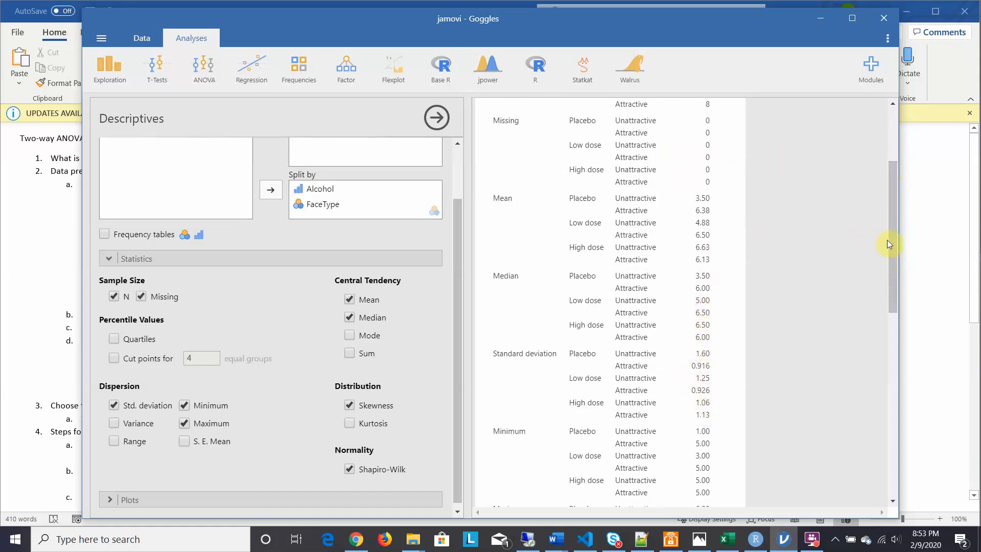
drag(889, 243, 891, 322)
drag(894, 336, 896, 369)
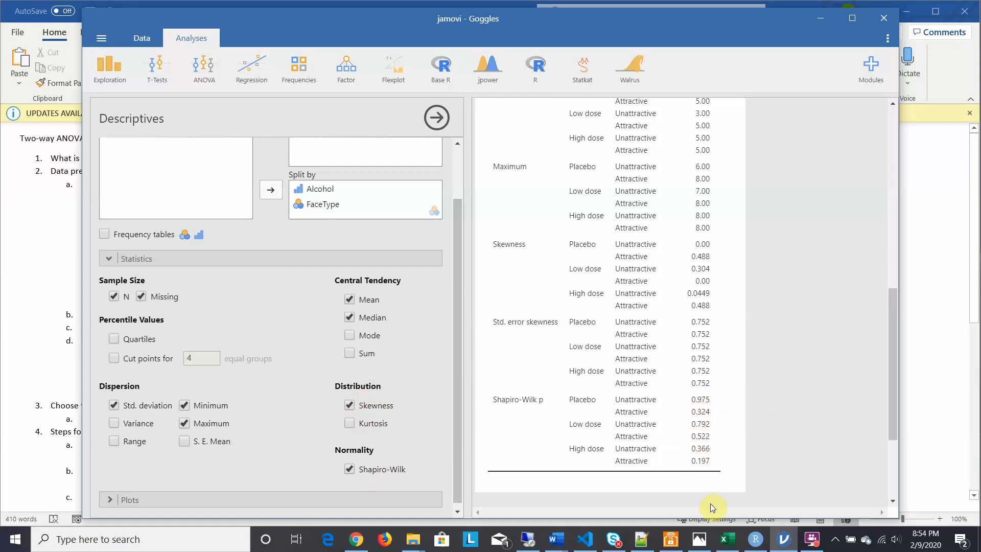
drag(890, 302, 889, 336)
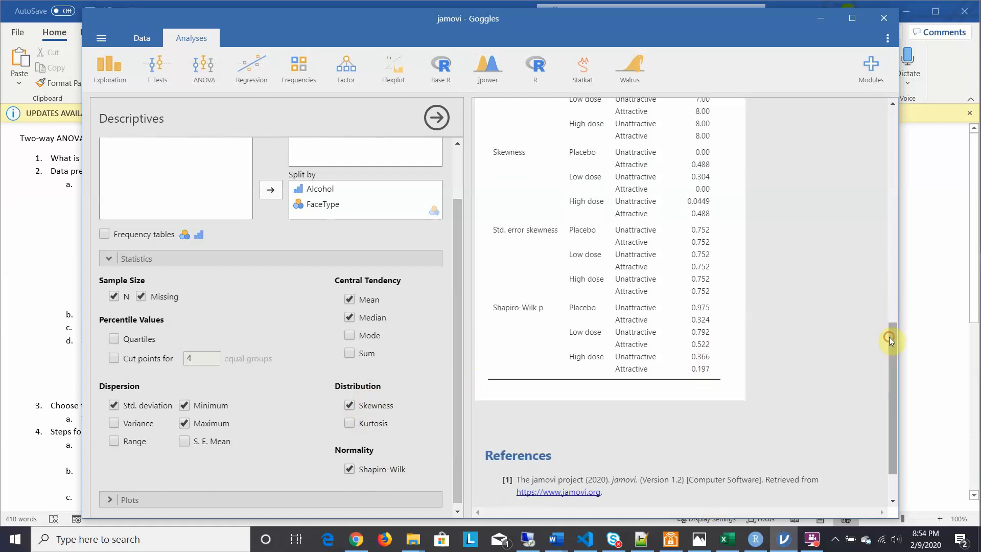
Step: Add a box plot of Attractiveness to the Descriptives analysis and inspect it across the FaceType and Alcohol groups
click(109, 498)
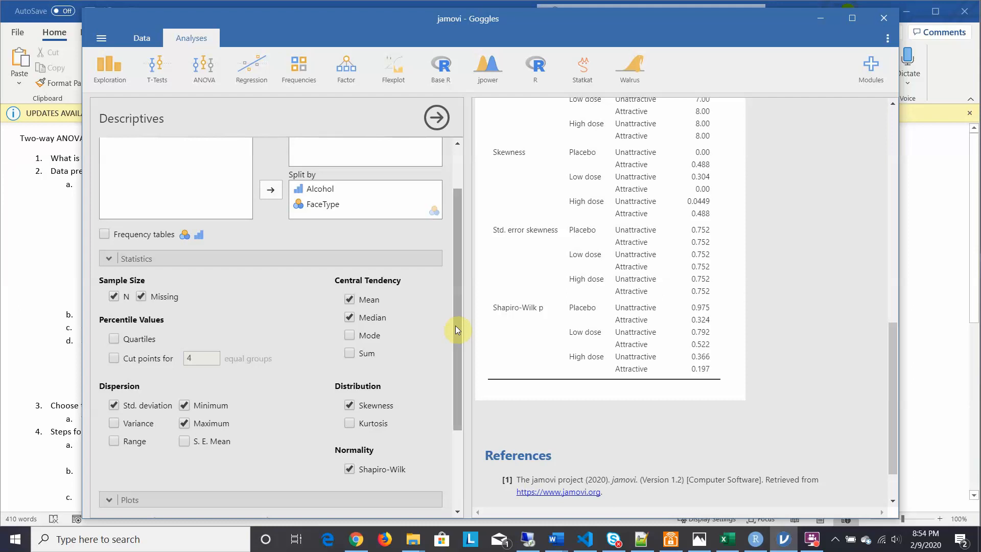
drag(455, 326, 459, 417)
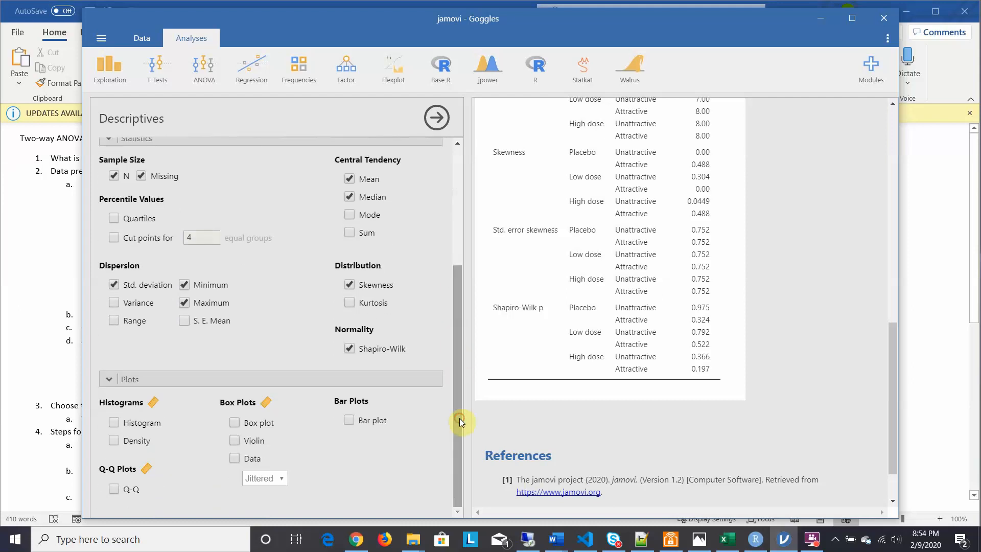
click(234, 423)
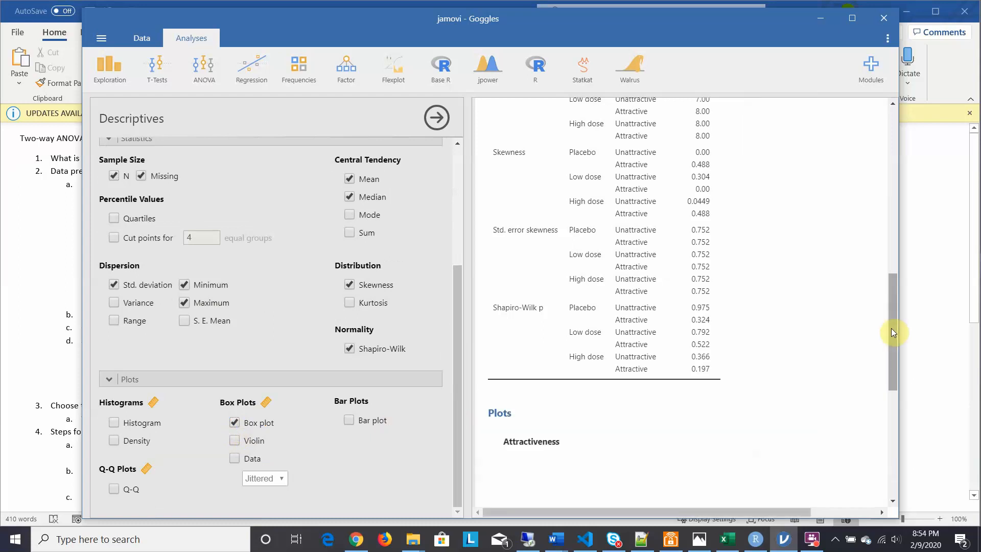
drag(892, 332, 896, 398)
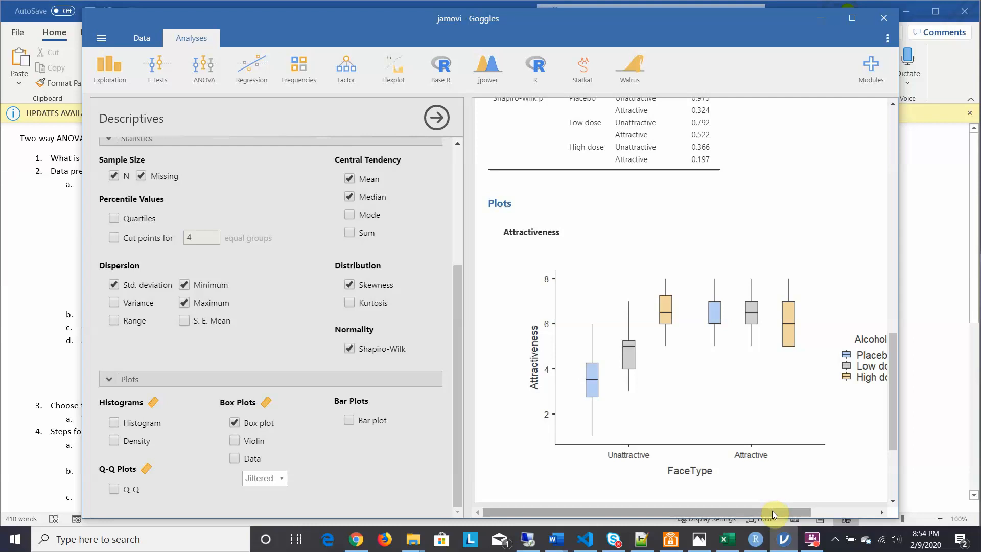
mouse_move(772, 510)
mouse_down()
mouse_move(822, 510)
mouse_move(802, 509)
mouse_up()
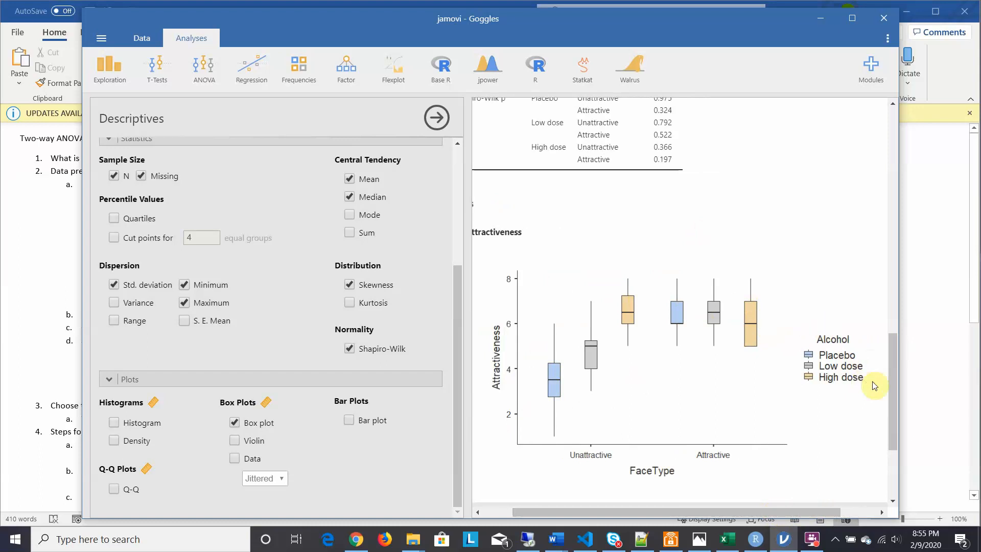
drag(890, 378, 885, 353)
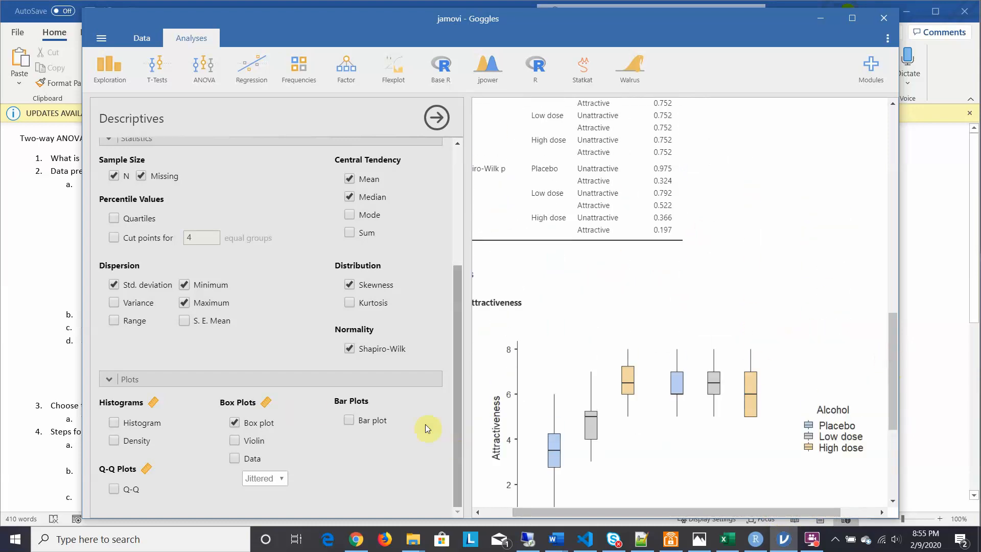
Step: Consult the statistical assumptions items on the Word answer sheet, and look over the ANOVA alternatives offered in jamovi
click(33, 277)
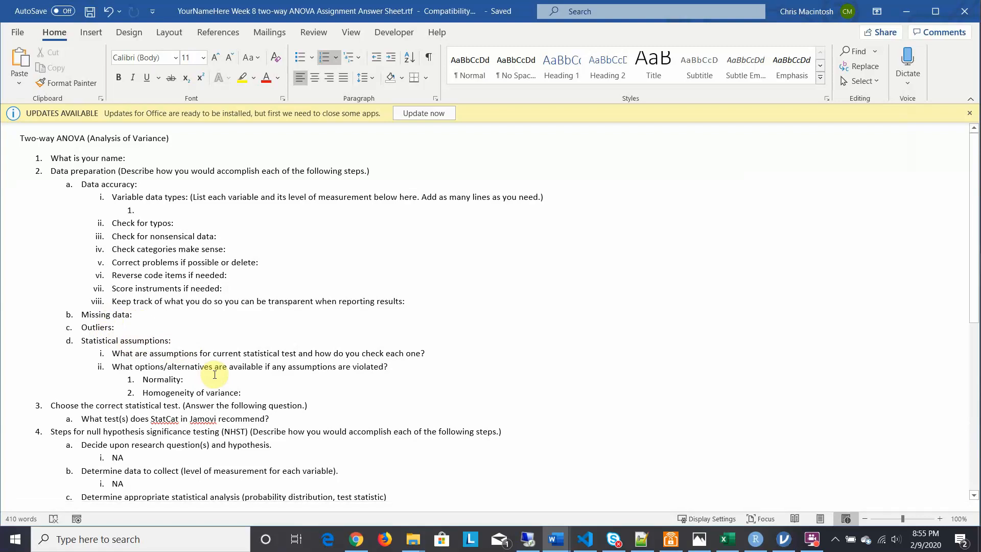
click(779, 531)
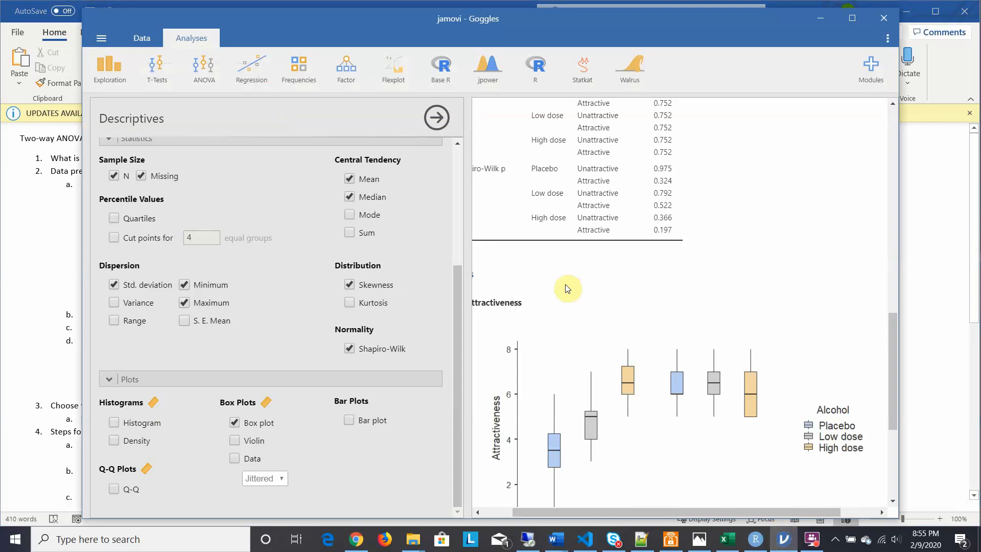
click(209, 74)
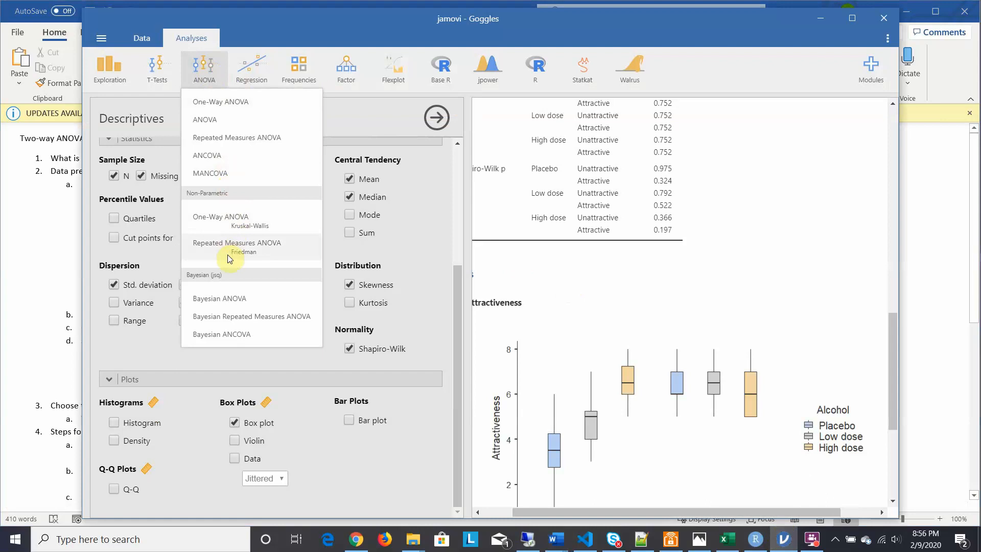
Step: Create a Walrus Robust ANOVA with Attractiveness as the dependent variable and Alcohol and FaceType as factors, and view its results table
click(634, 62)
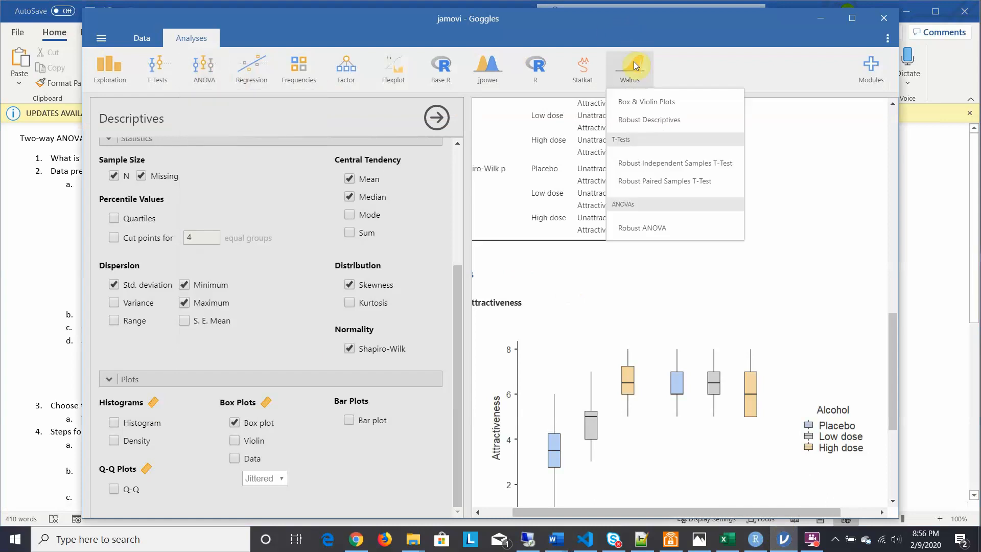
click(638, 229)
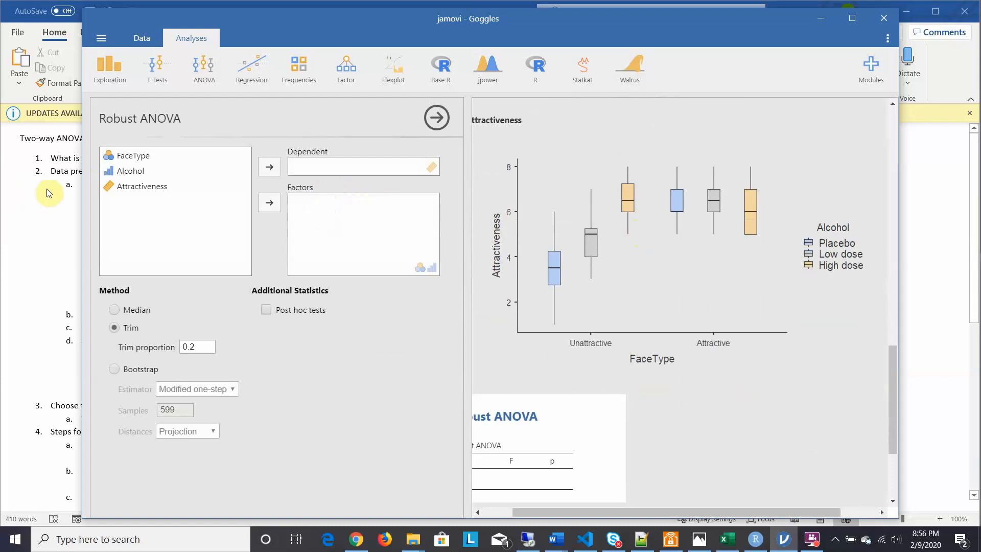
click(136, 190)
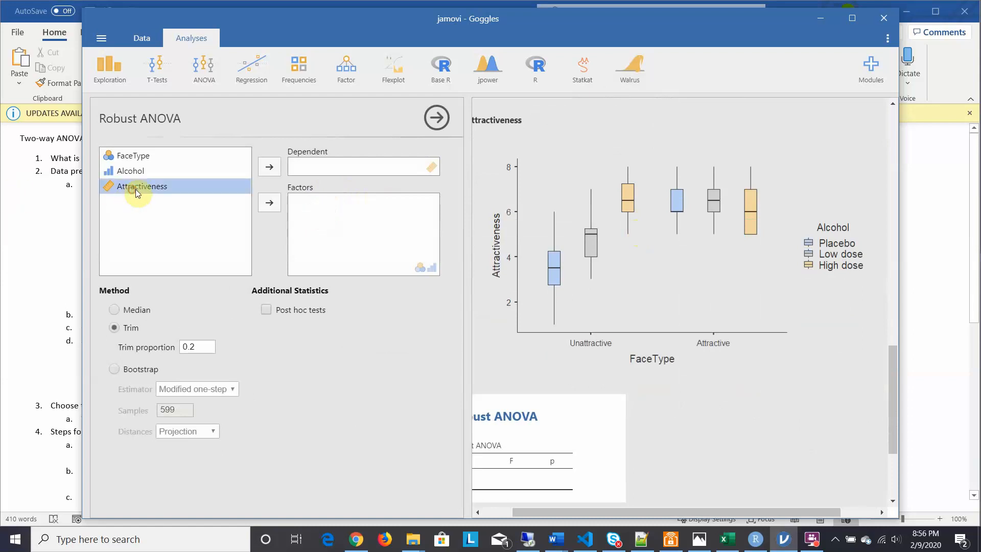
click(276, 167)
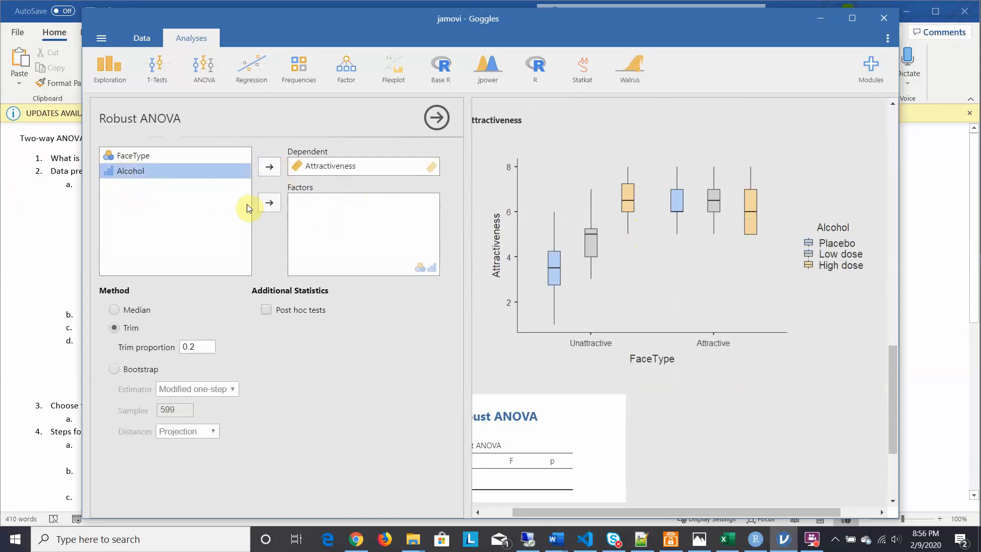
click(266, 203)
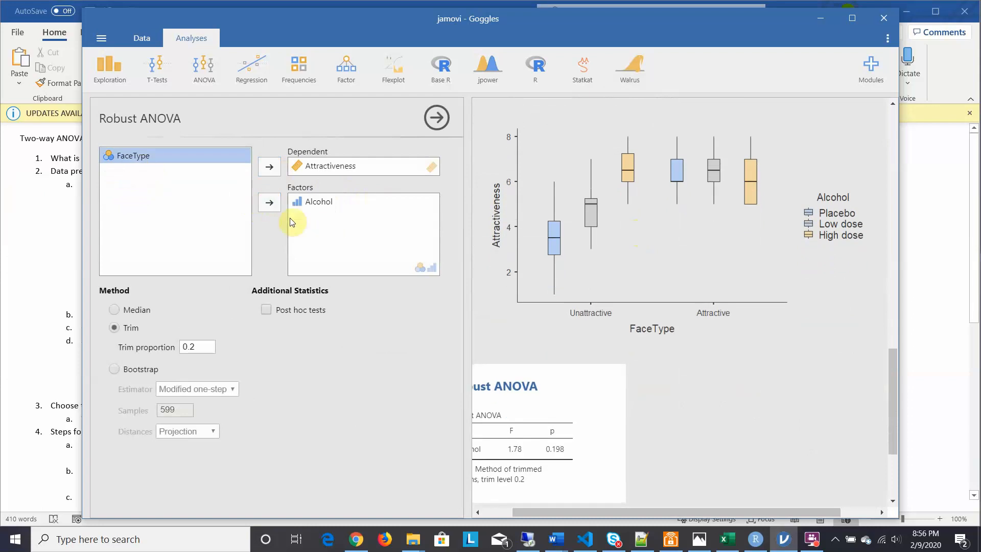
click(266, 203)
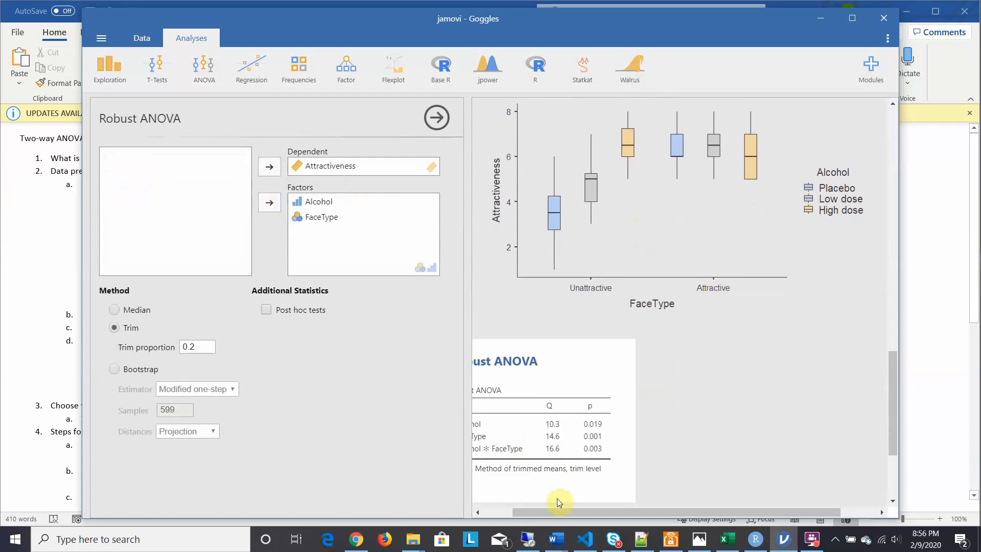
drag(560, 510, 468, 521)
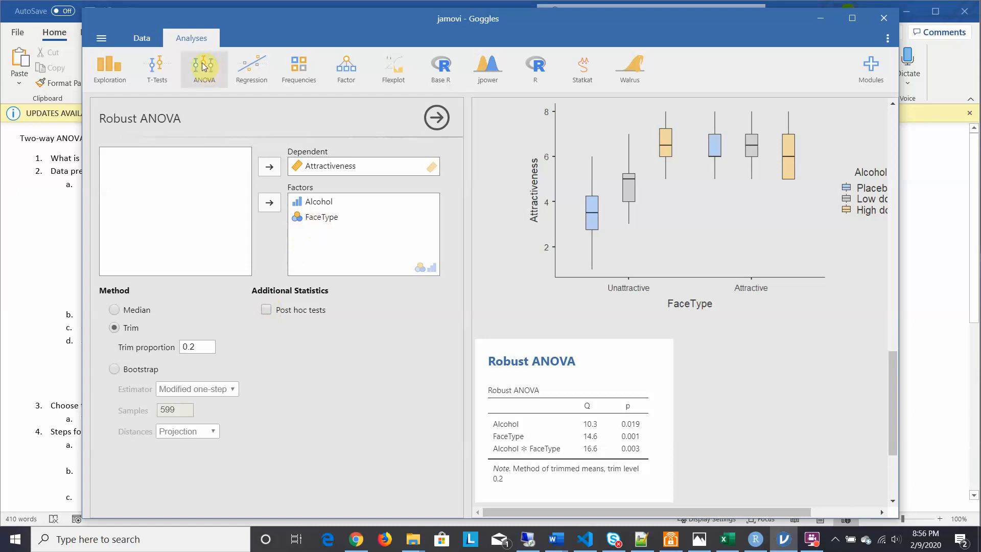
Step: Run Statkat's Relationships, Prediction, and Group Comparisons in jamovi with Attractiveness as dependent and Alcohol and FaceType as independent variables, and review its recommendation
click(26, 221)
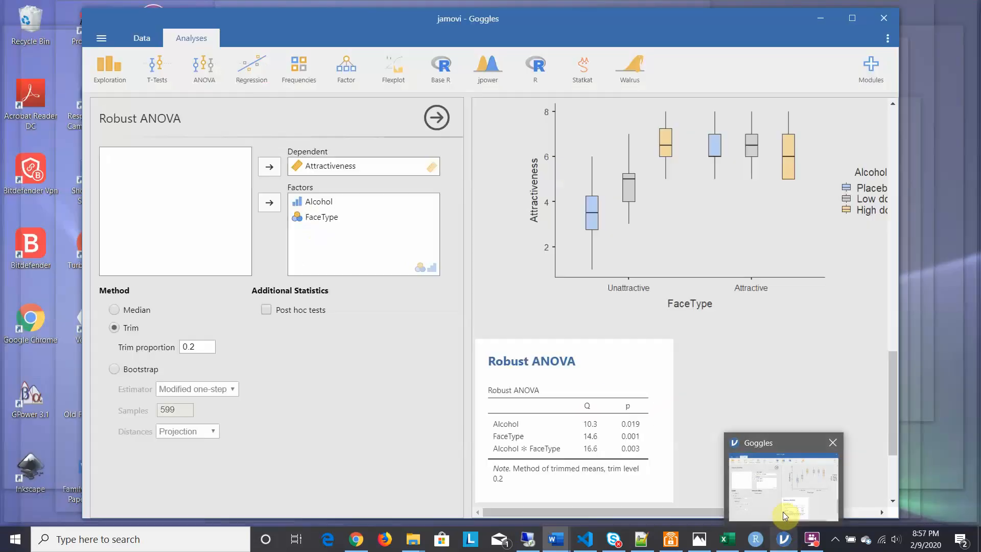
click(782, 511)
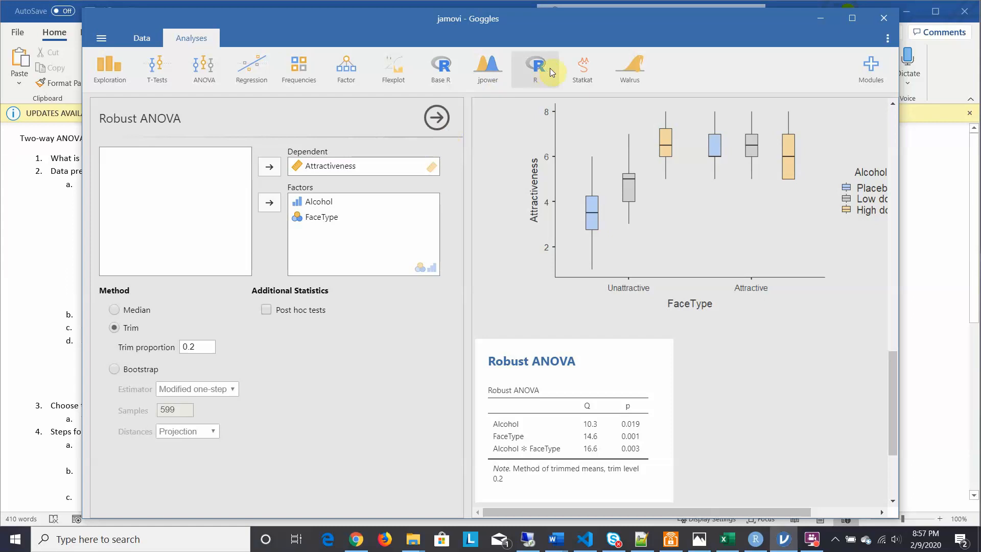
click(572, 66)
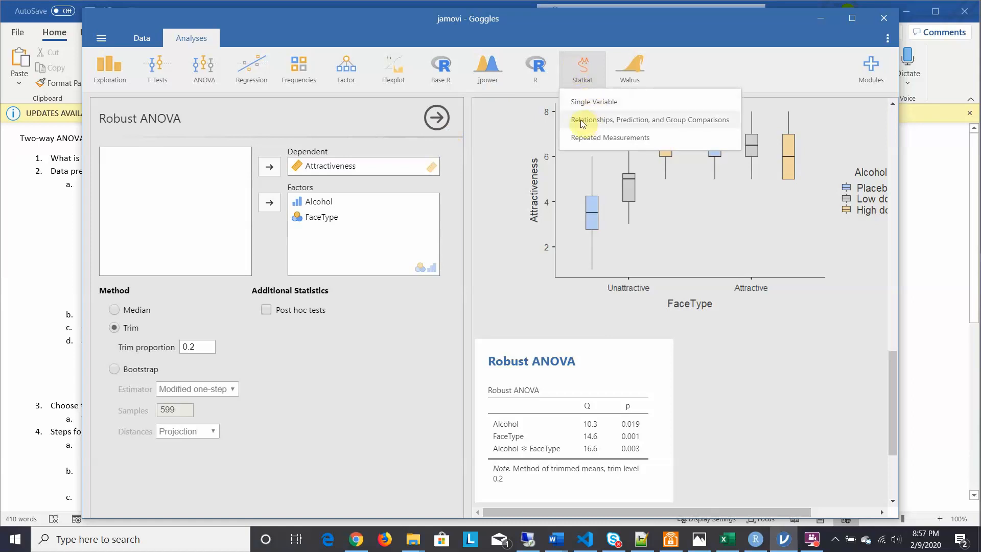
click(679, 120)
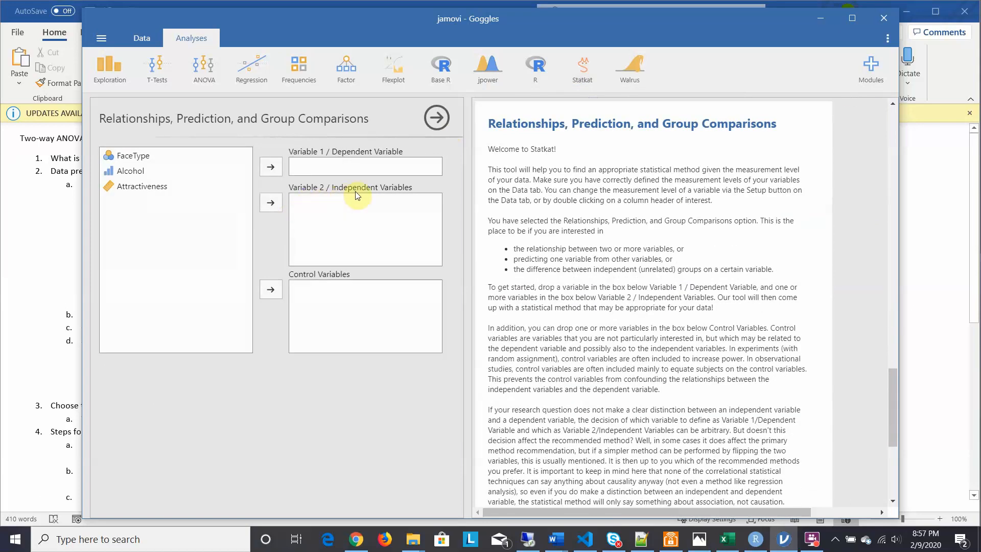
click(130, 175)
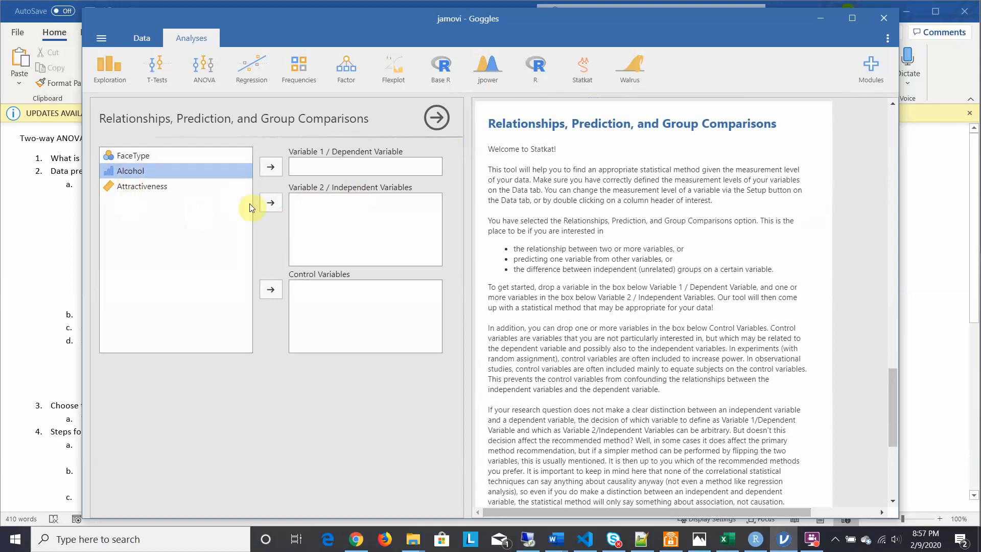
click(271, 203)
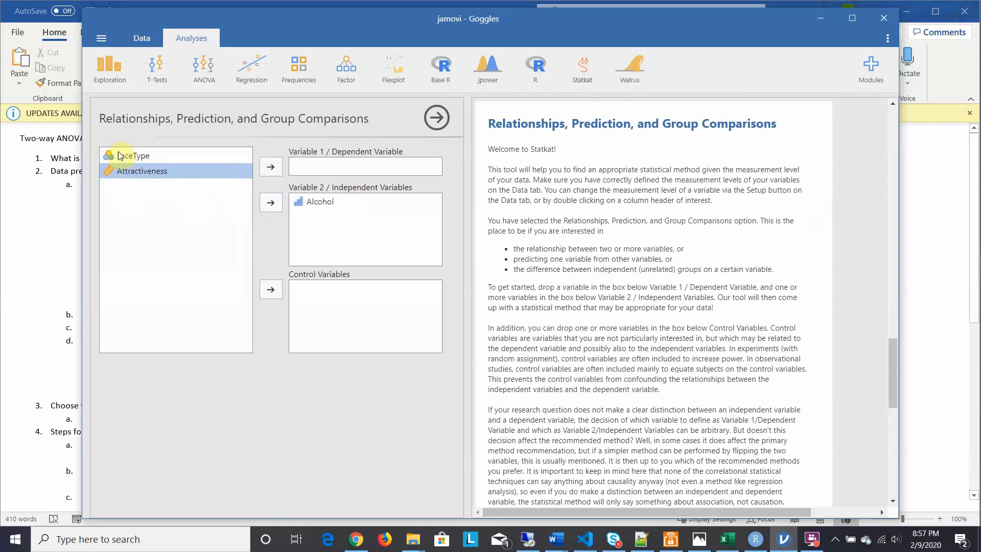
click(119, 155)
click(275, 205)
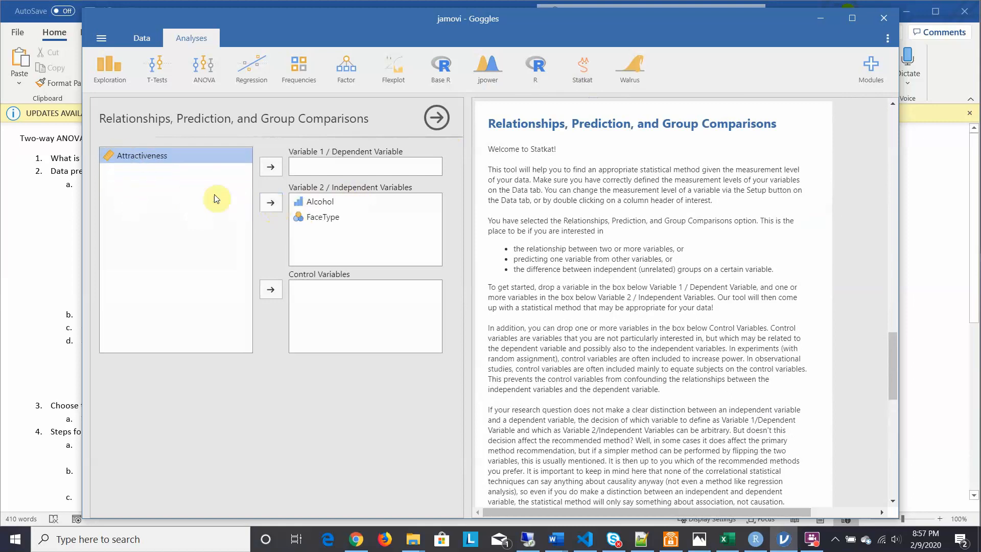
click(268, 170)
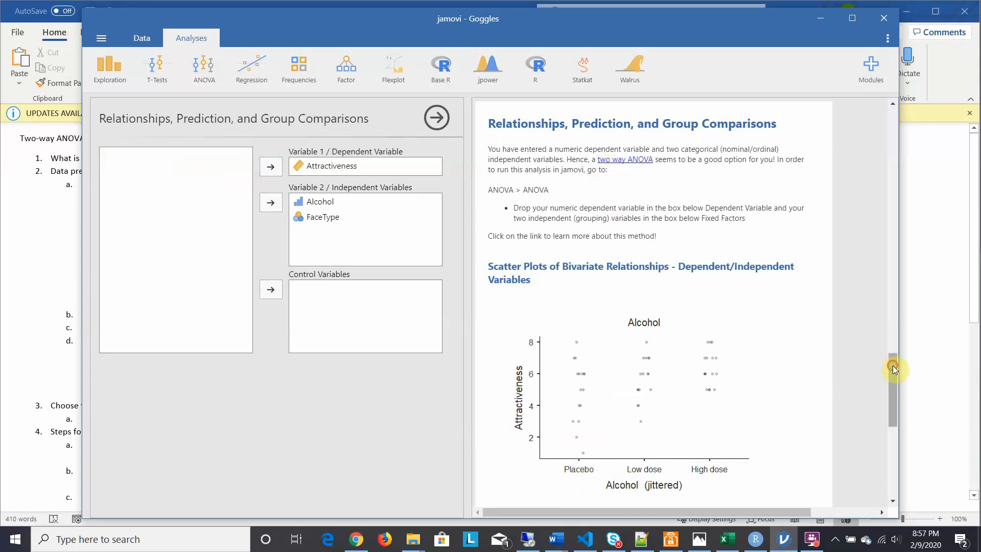
drag(893, 366, 895, 399)
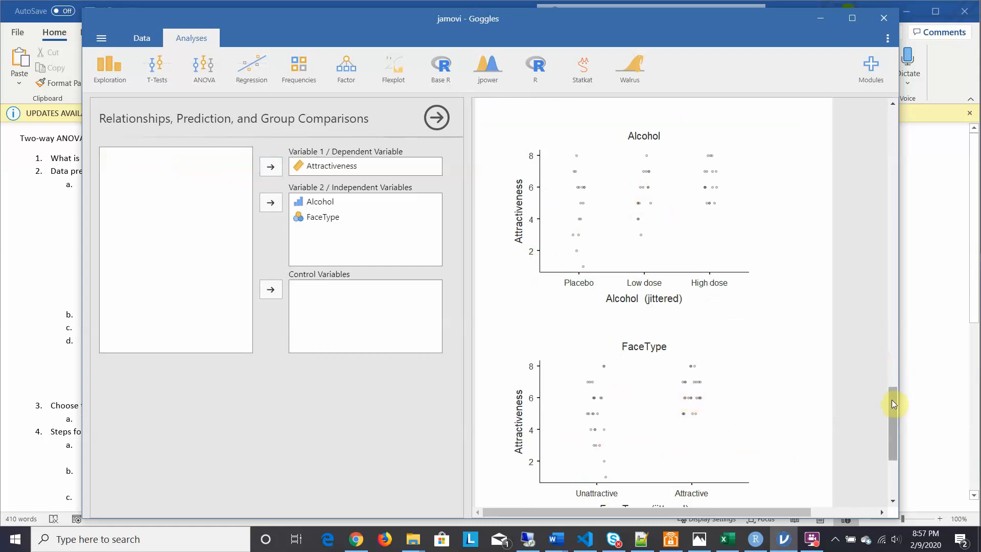
drag(892, 403, 882, 345)
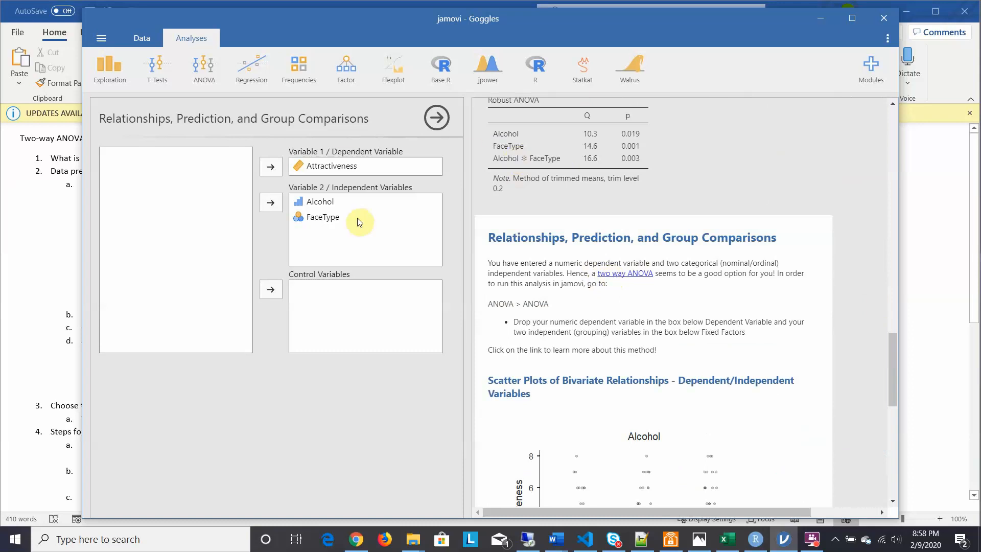
Step: On the Word answer sheet, insert "research" before "hypothesis" in item 4a about deciding upon research questions
click(16, 280)
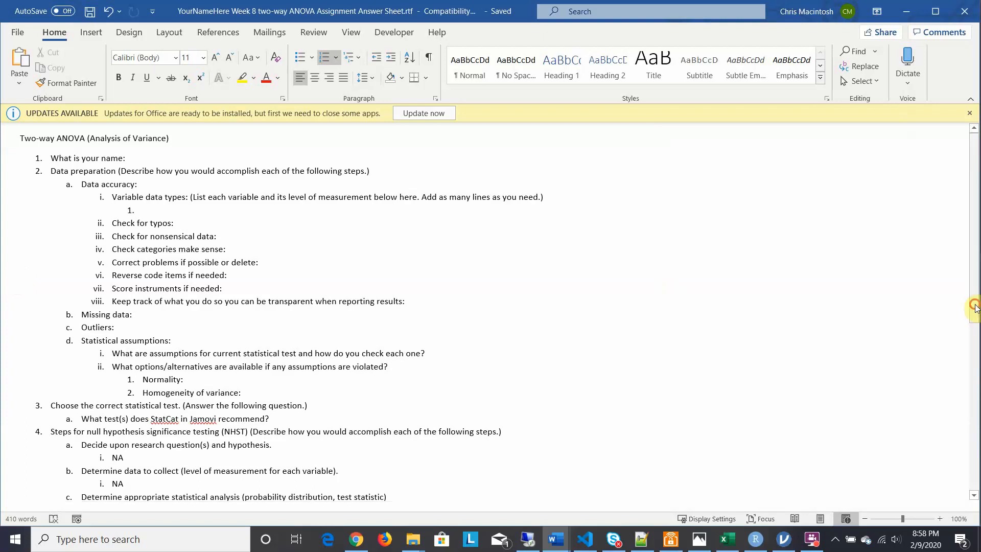
drag(975, 308, 977, 426)
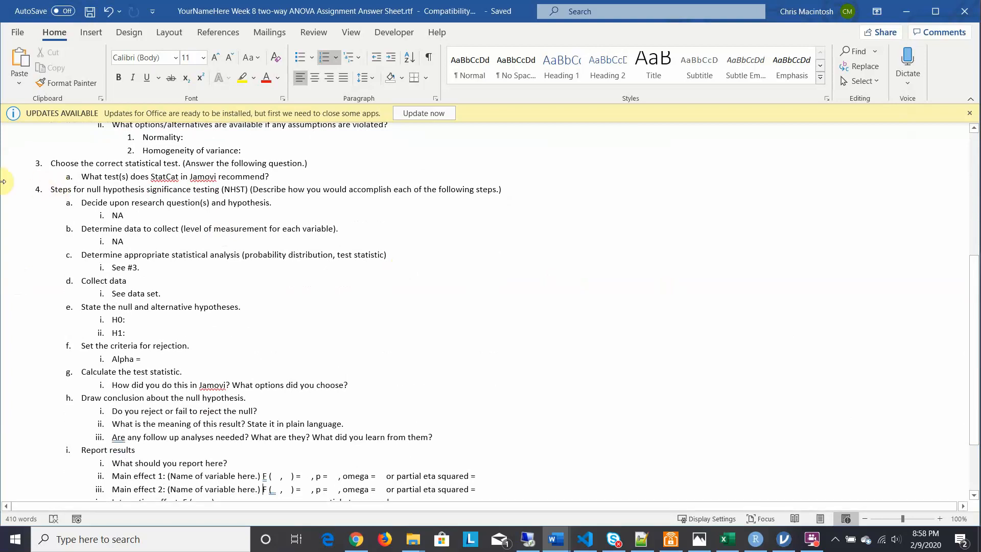
click(229, 202)
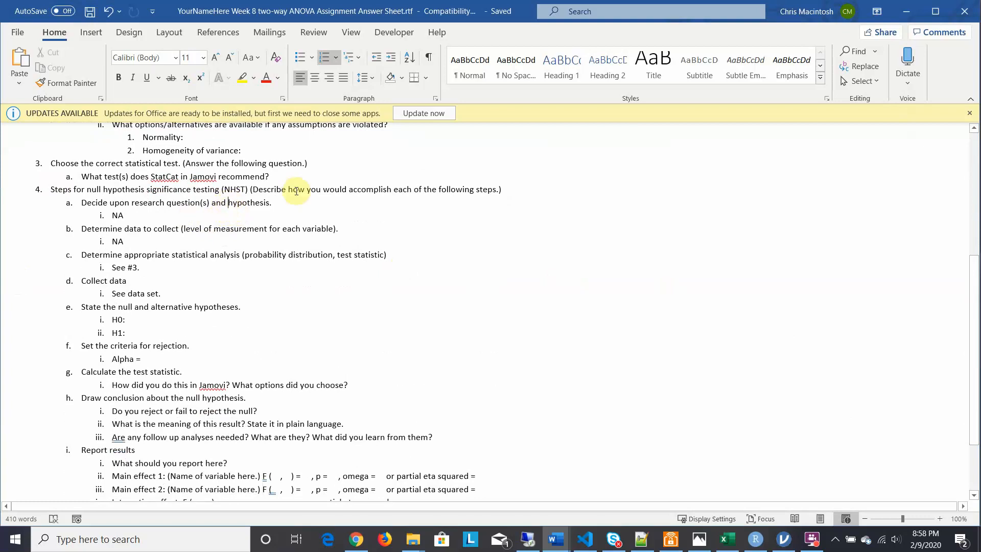
text(research)
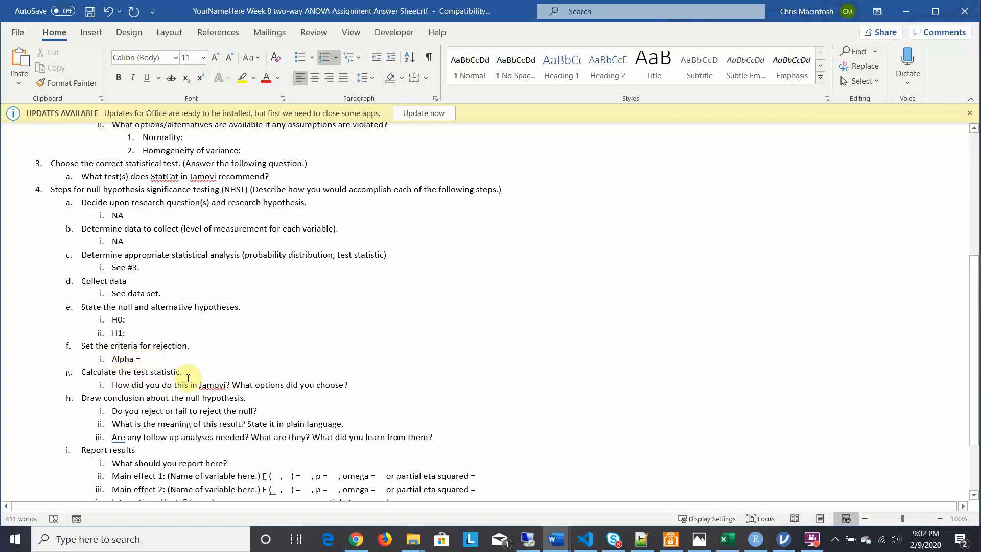
Step: In jamovi, create an ANOVA with Attractiveness as the dependent variable and Alcohol and FaceType as fixed factors
click(785, 541)
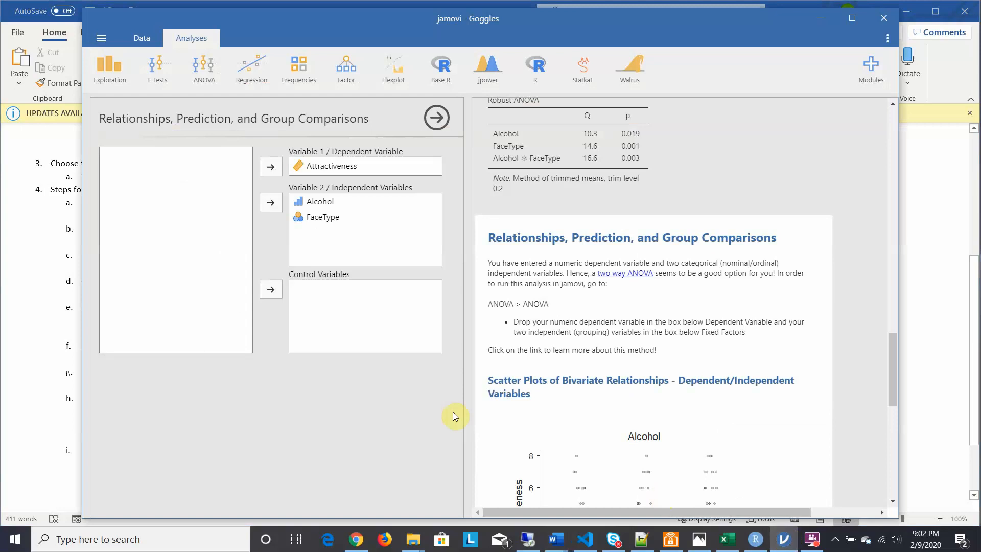
click(207, 72)
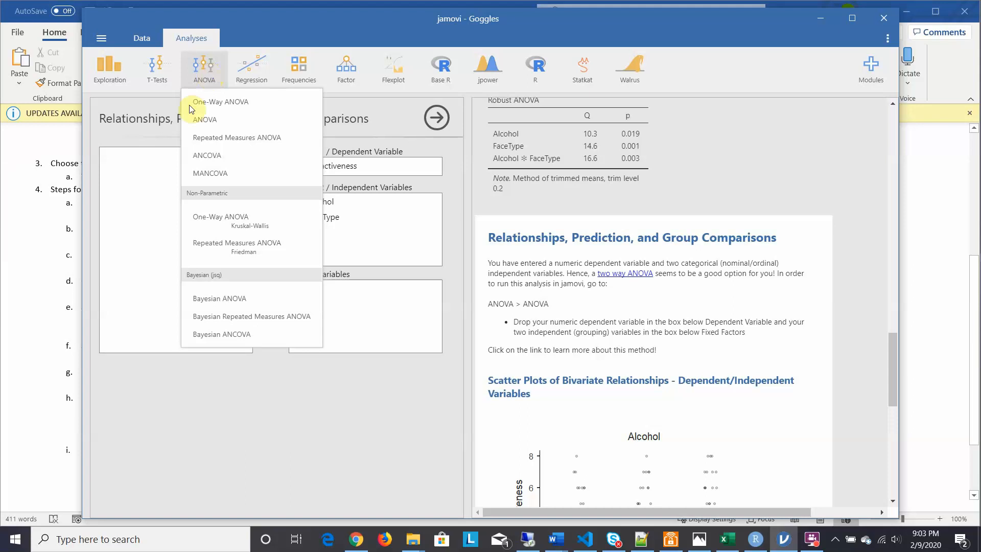
click(204, 123)
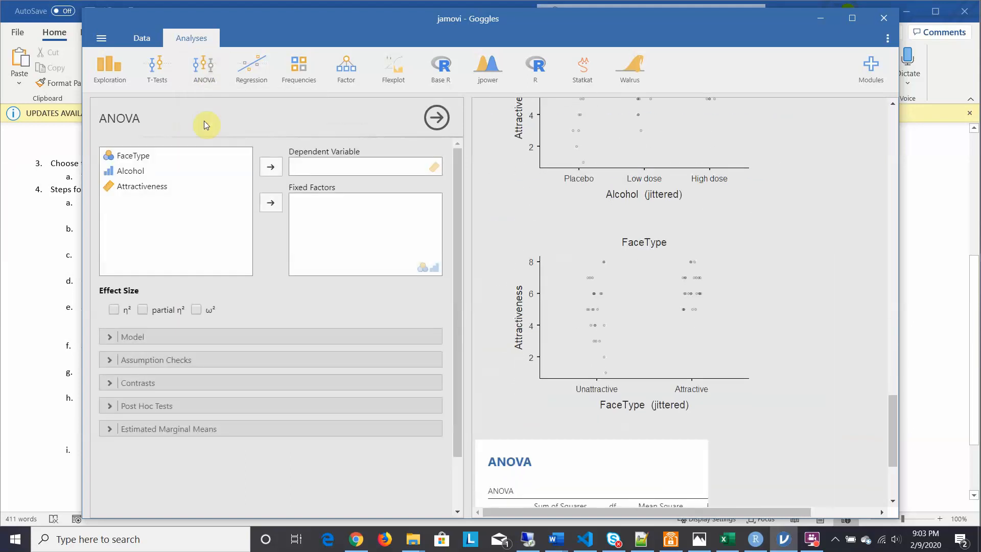
click(123, 170)
click(270, 204)
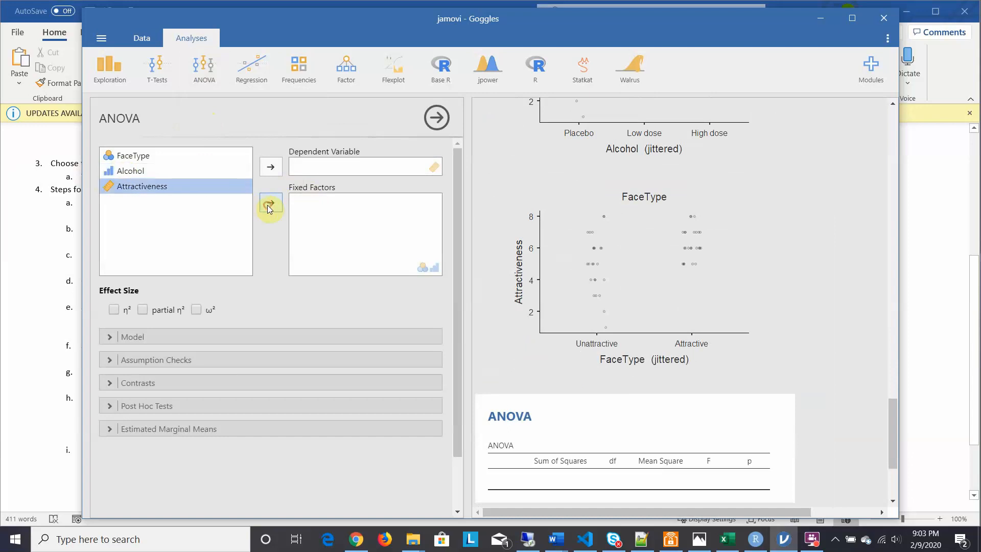
click(135, 157)
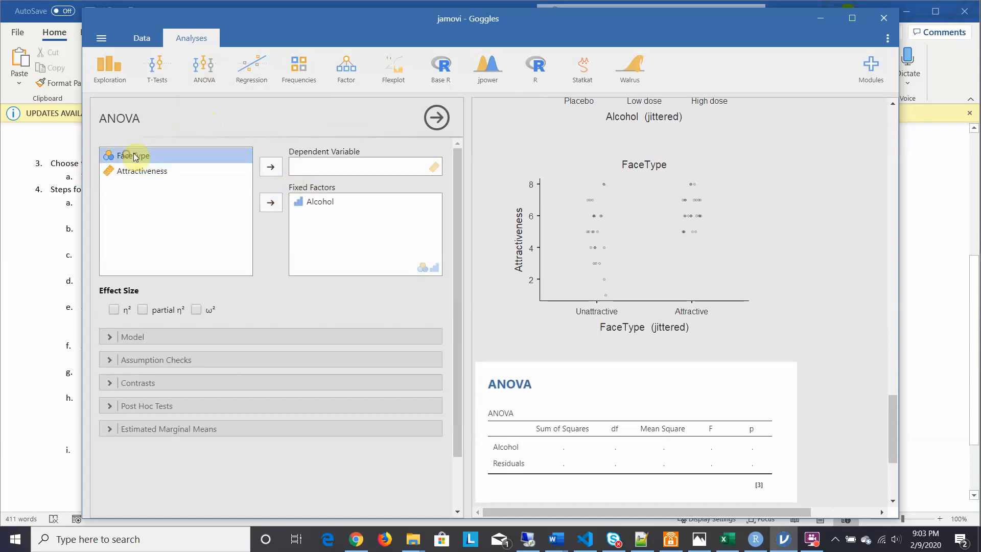
click(271, 202)
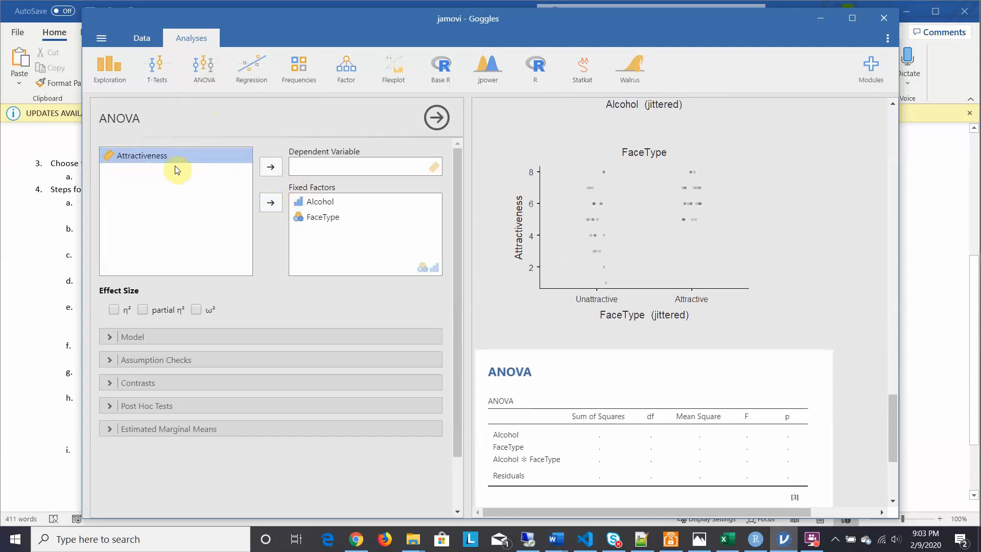
click(270, 167)
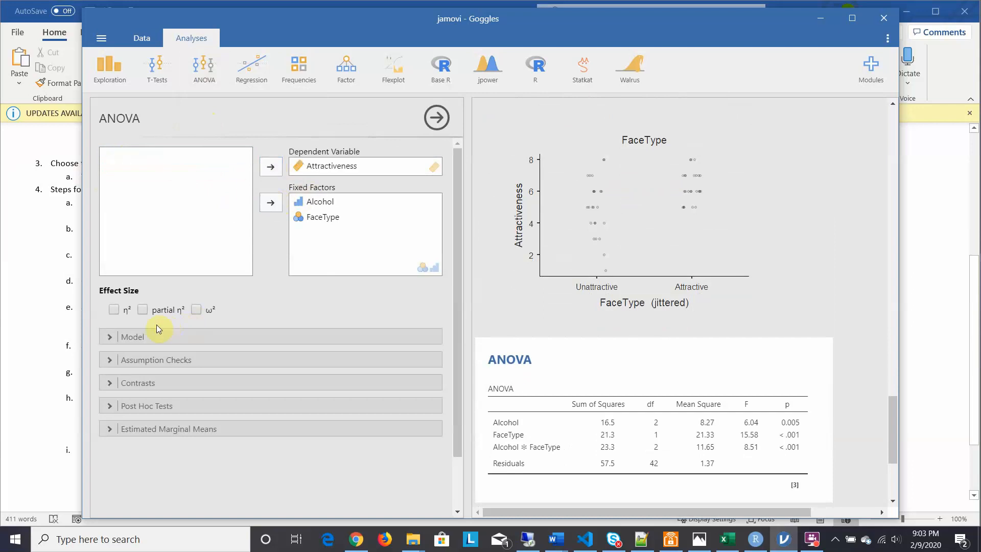
Step: Add partial η² and ω² effect sizes to the ANOVA, and inspect its model terms and sum of squares types
click(142, 310)
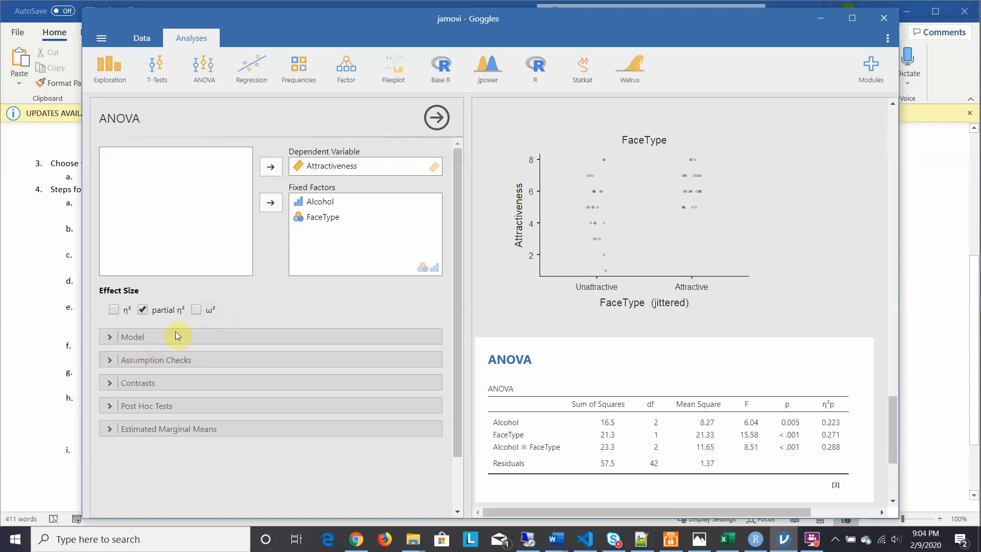
click(196, 309)
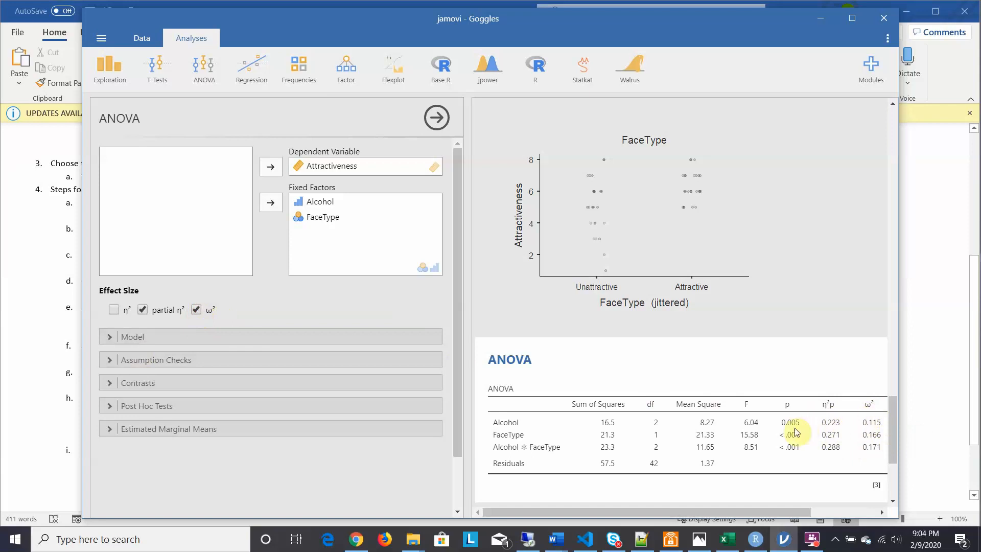
click(108, 337)
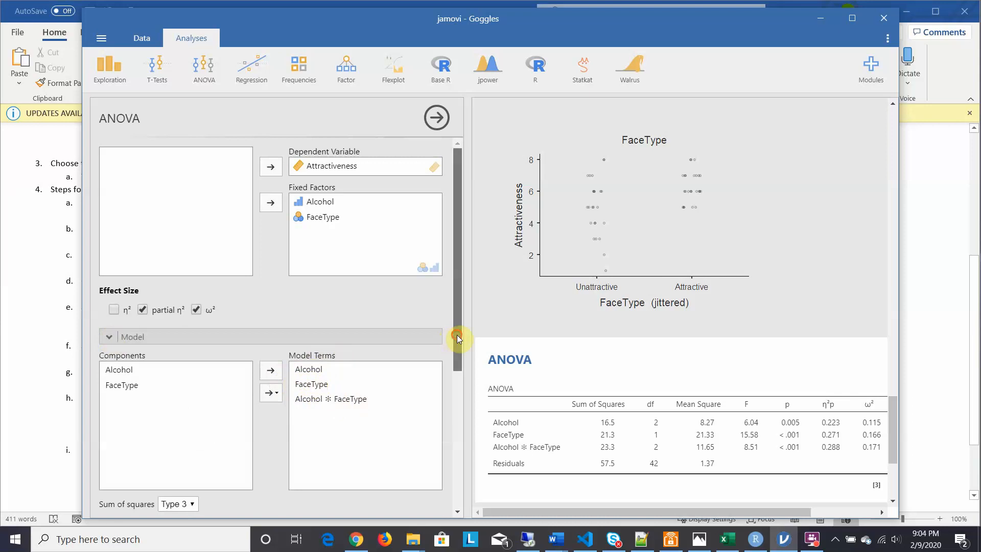
drag(457, 335, 458, 393)
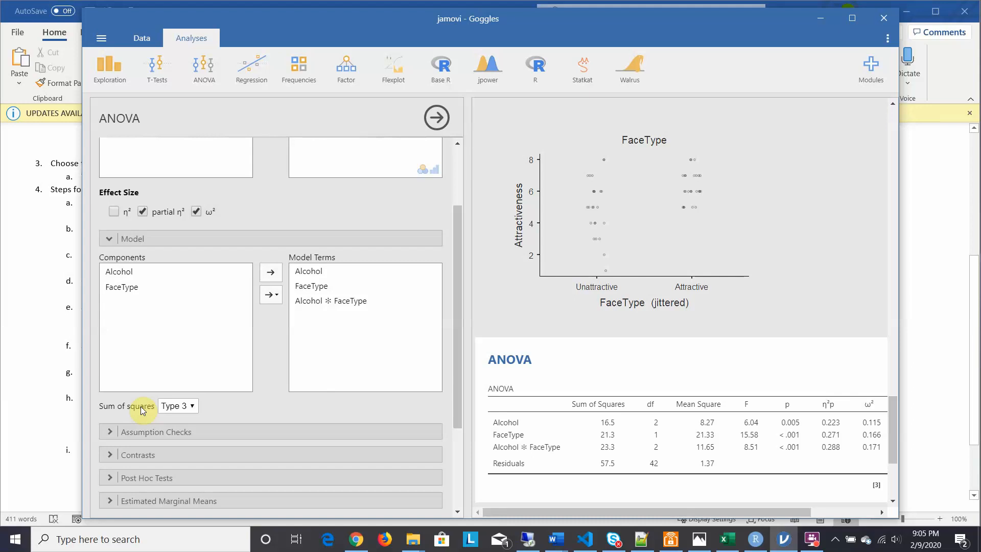
click(192, 406)
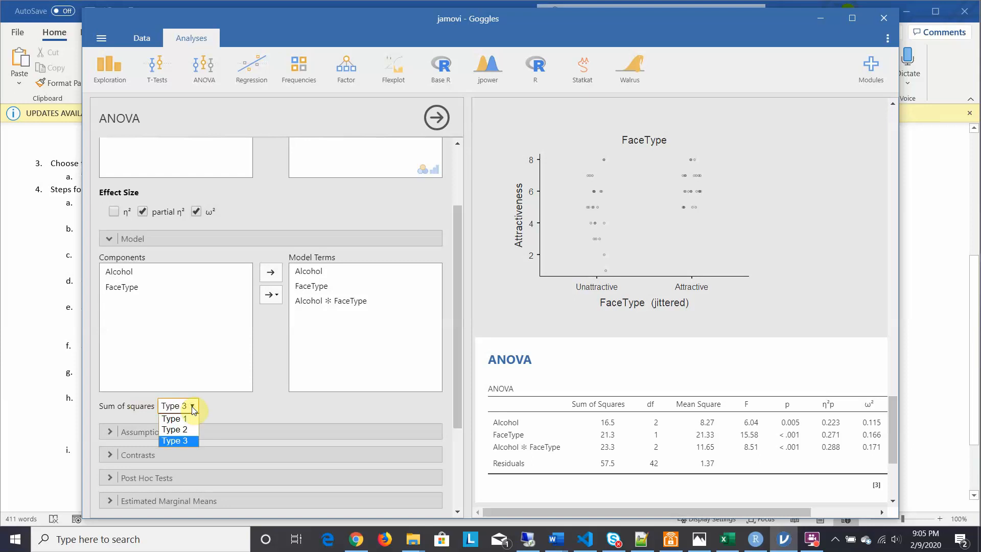
click(191, 406)
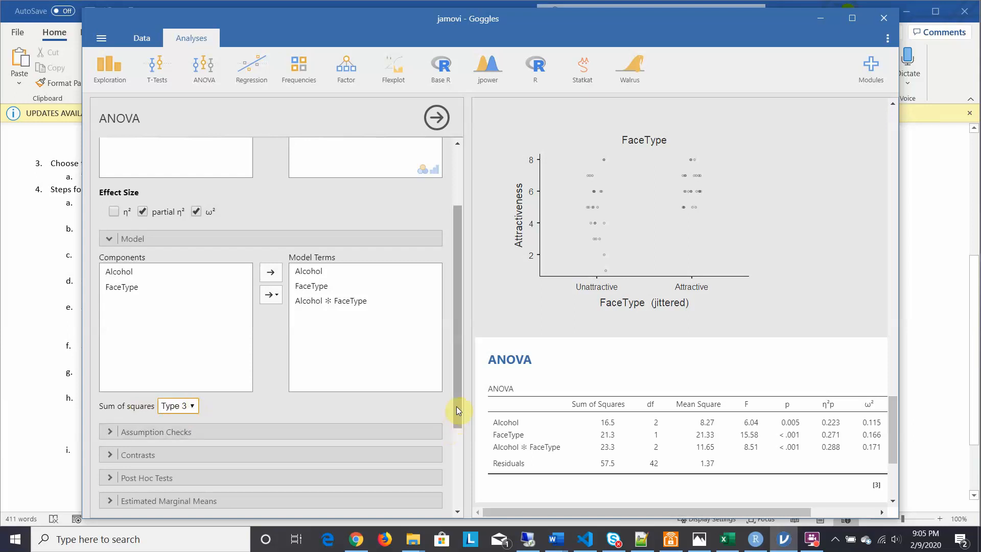
Step: Add homogeneity tests, Shapiro-Wilk normality and a normality Q-Q plot to the ANOVA, and review the assumption results
drag(456, 406, 456, 449)
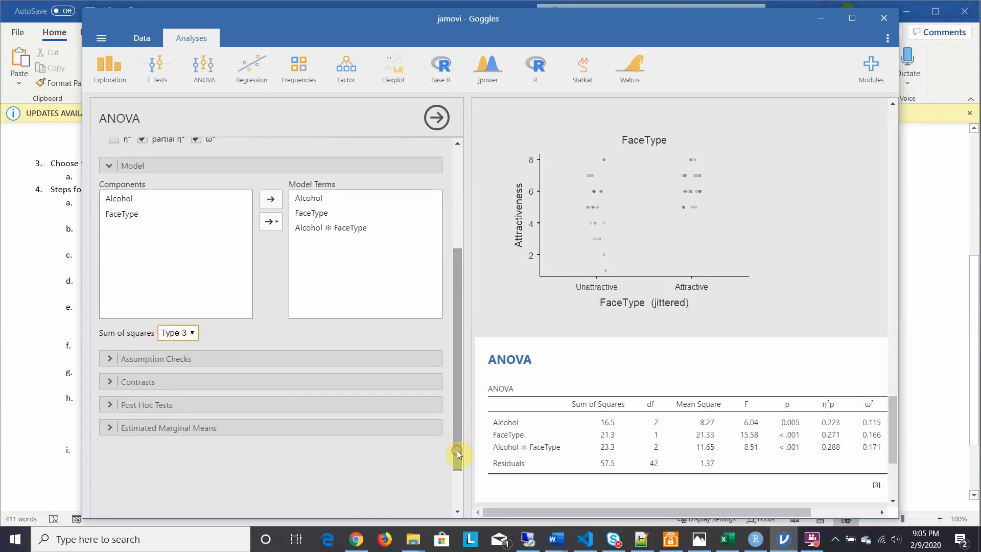
click(109, 361)
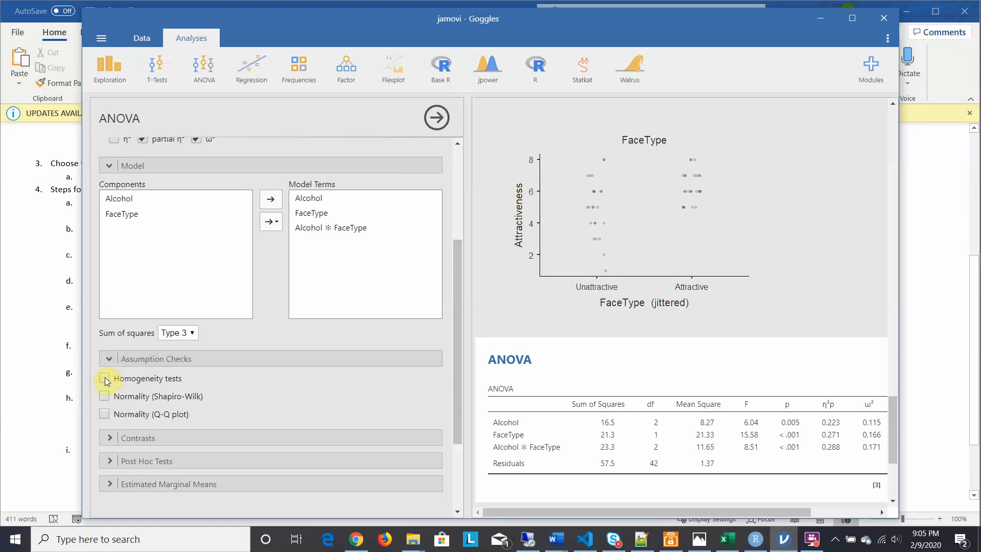
click(106, 377)
click(104, 396)
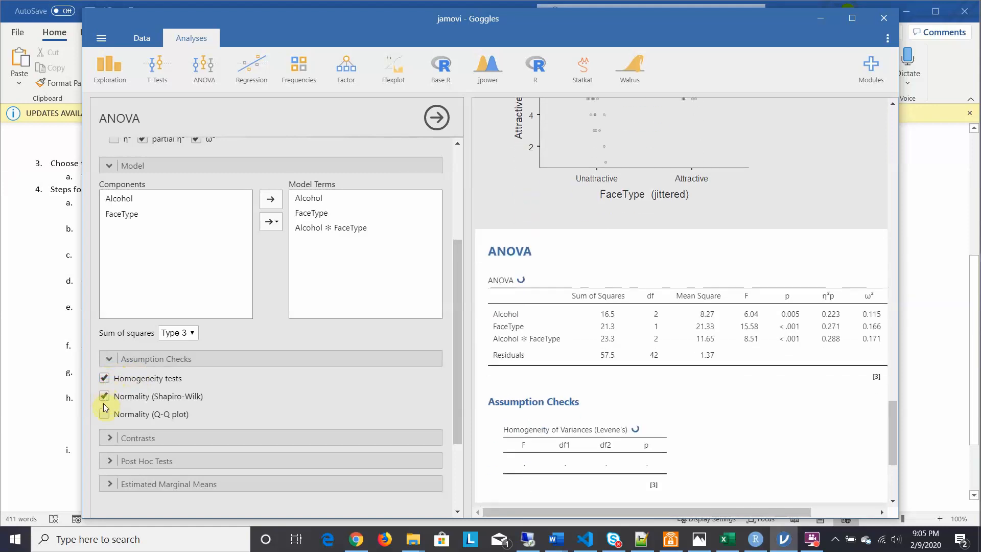
click(104, 412)
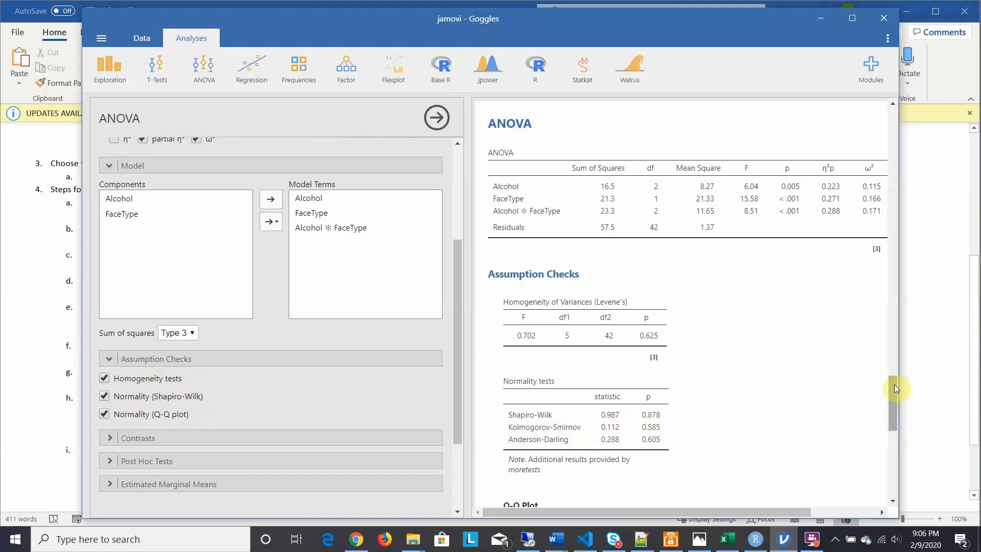
drag(894, 385, 893, 425)
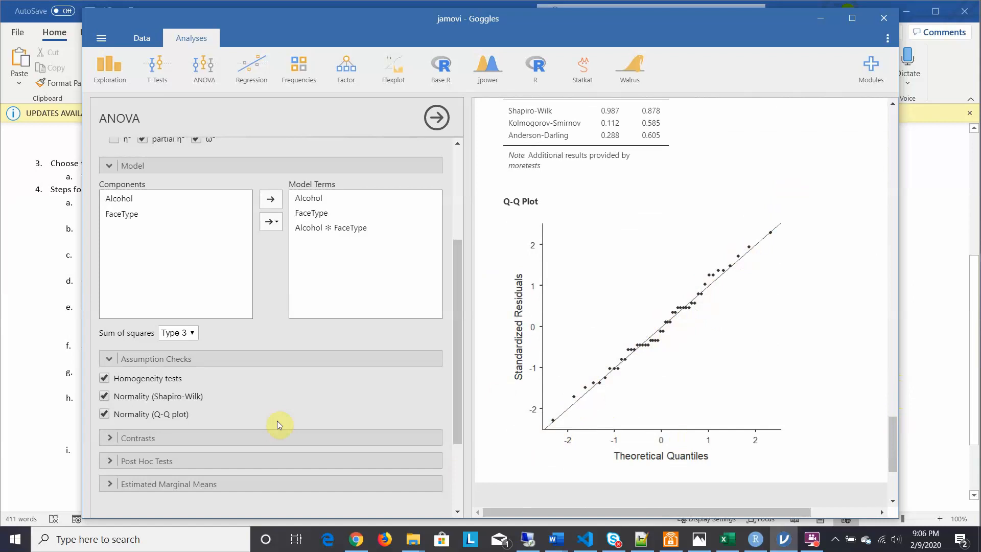
Step: Look over the ANOVA's contrast options for Alcohol and FaceType
drag(455, 331, 458, 385)
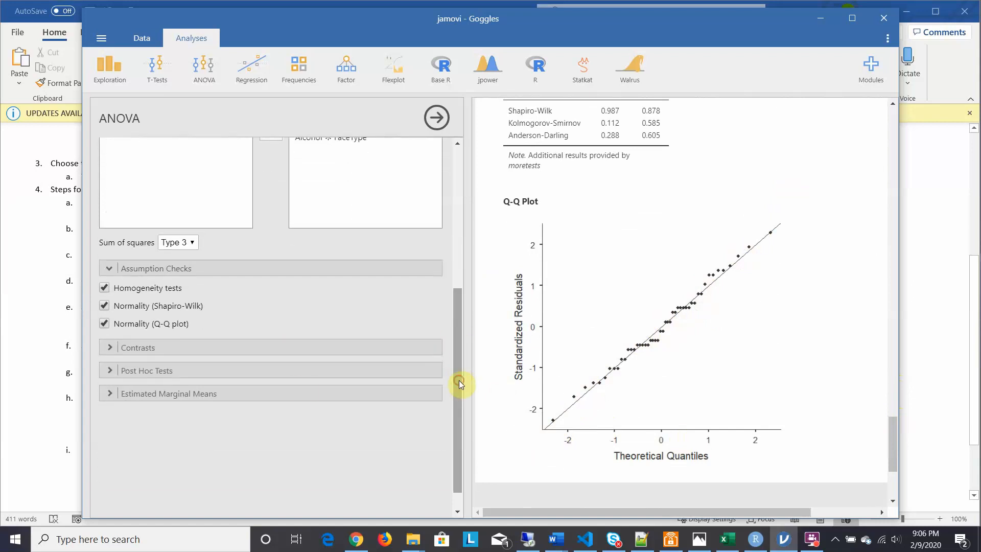
click(107, 349)
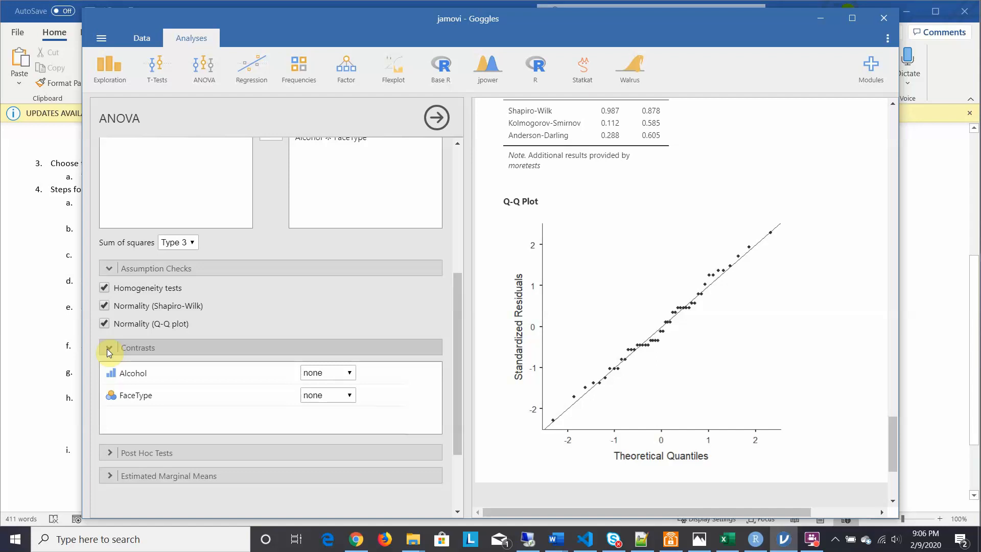
click(106, 349)
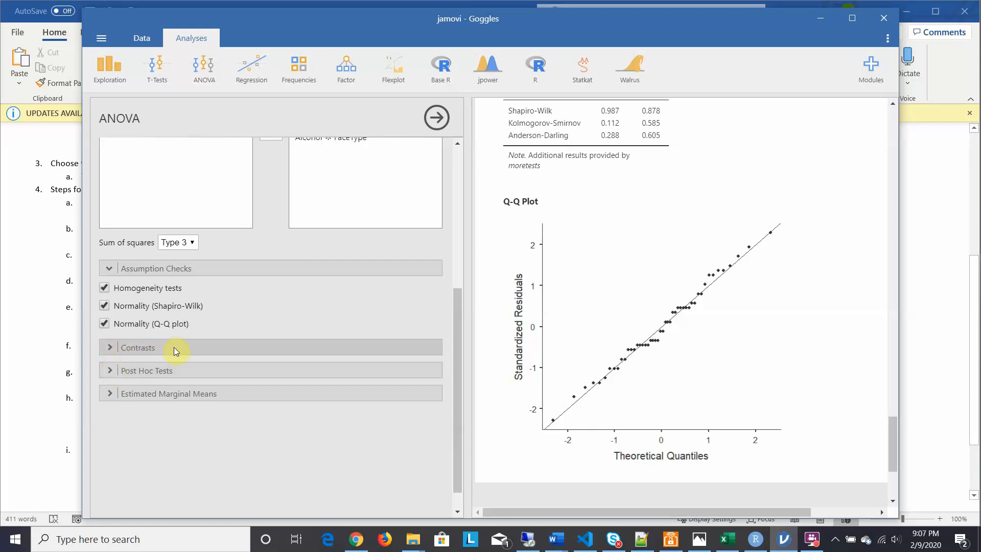
Step: Add post hoc tests for Alcohol and FaceType, and review the main ANOVA table alongside the post hoc comparisons
click(111, 372)
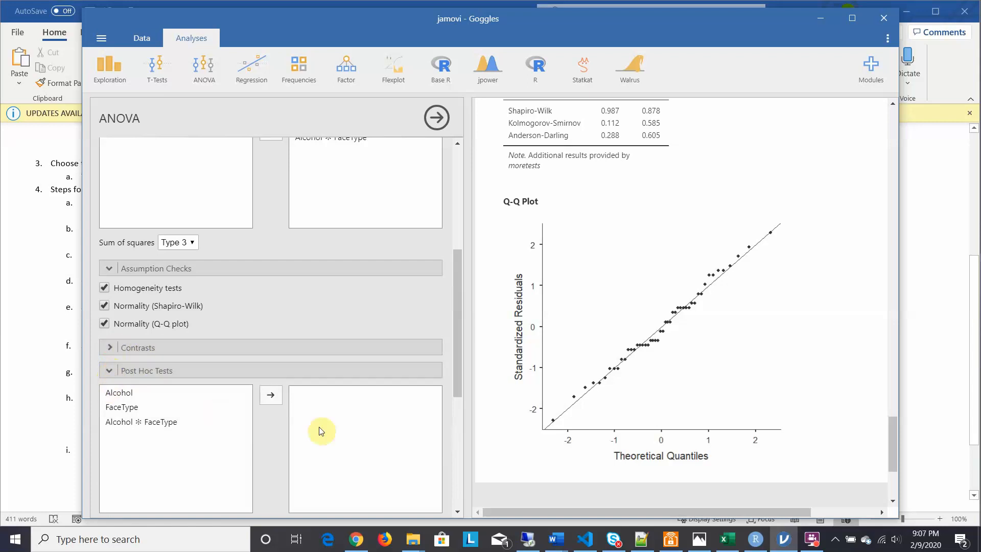
drag(458, 284, 462, 341)
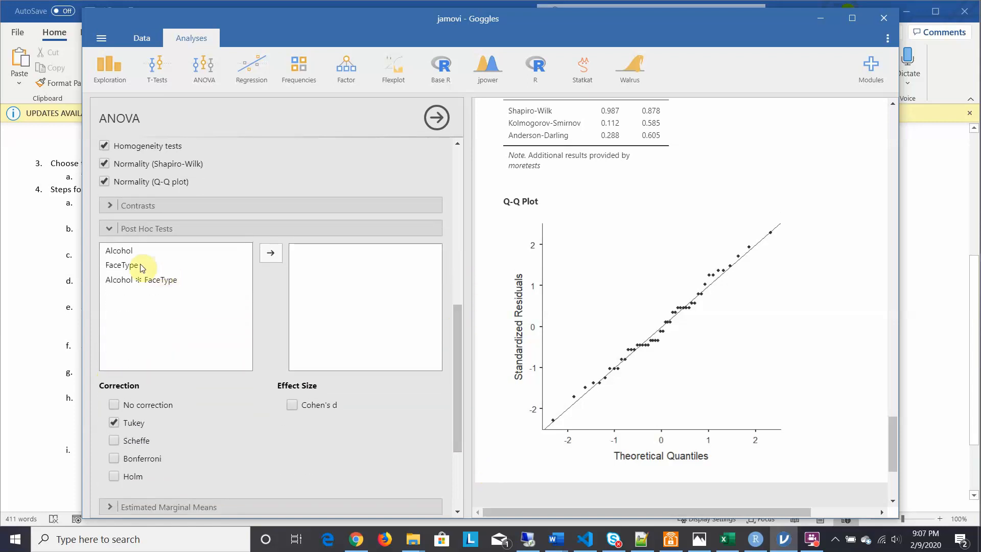
click(118, 253)
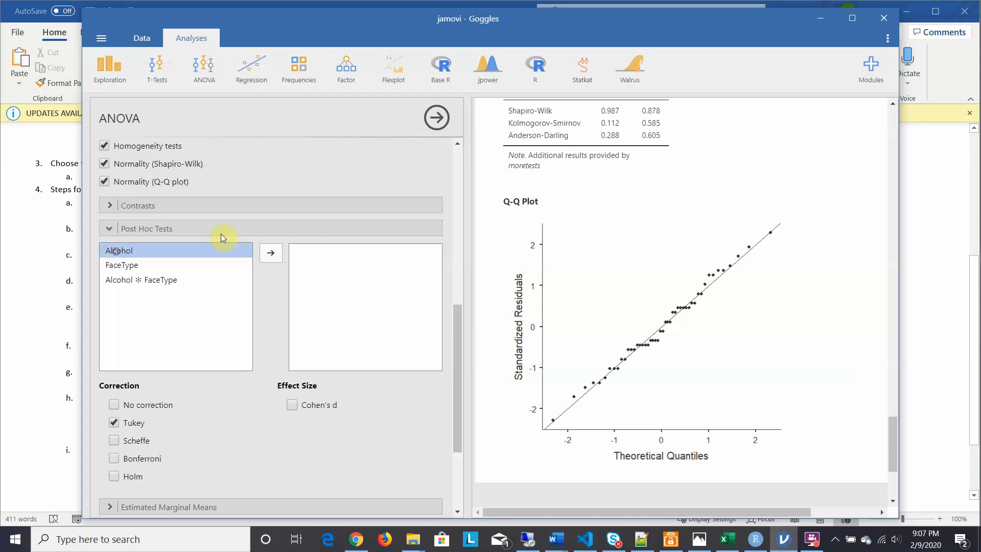
click(271, 252)
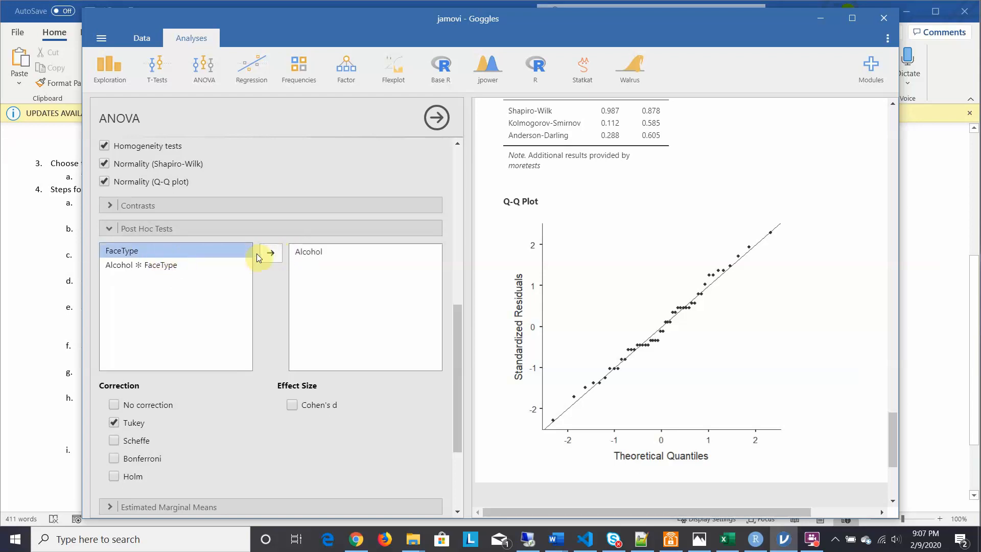
click(270, 253)
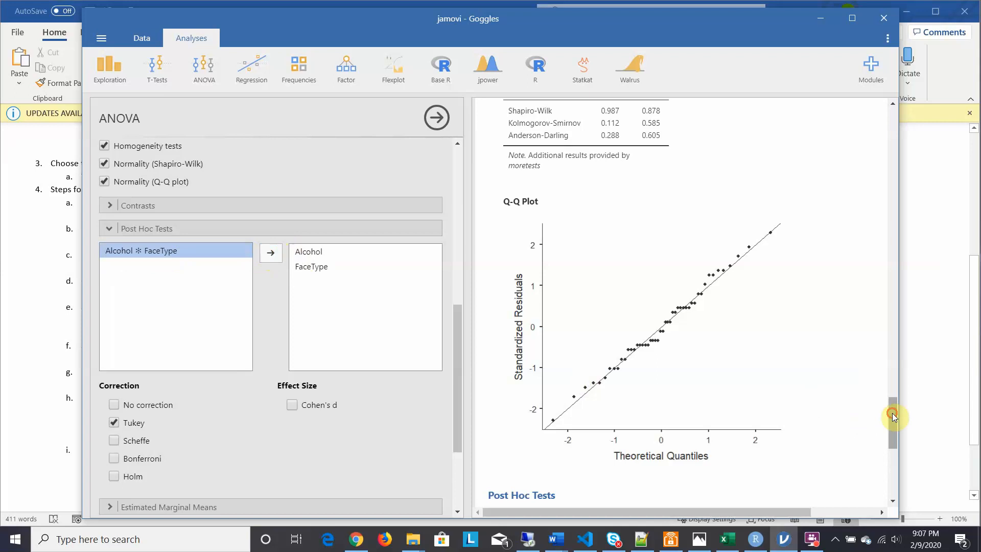
drag(892, 413, 890, 370)
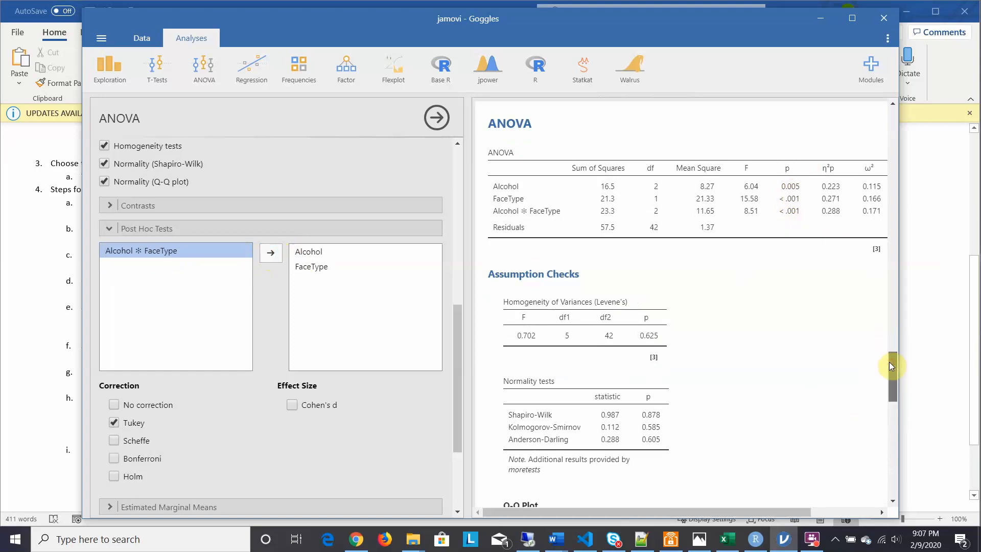
mouse_move(889, 363)
mouse_down()
mouse_move(889, 388)
mouse_move(891, 352)
mouse_up()
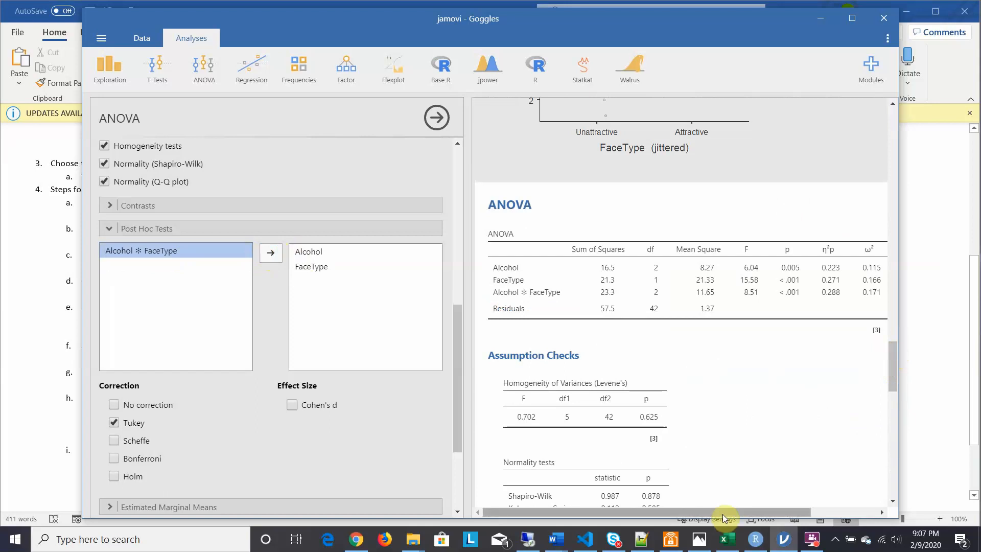
drag(723, 514, 612, 510)
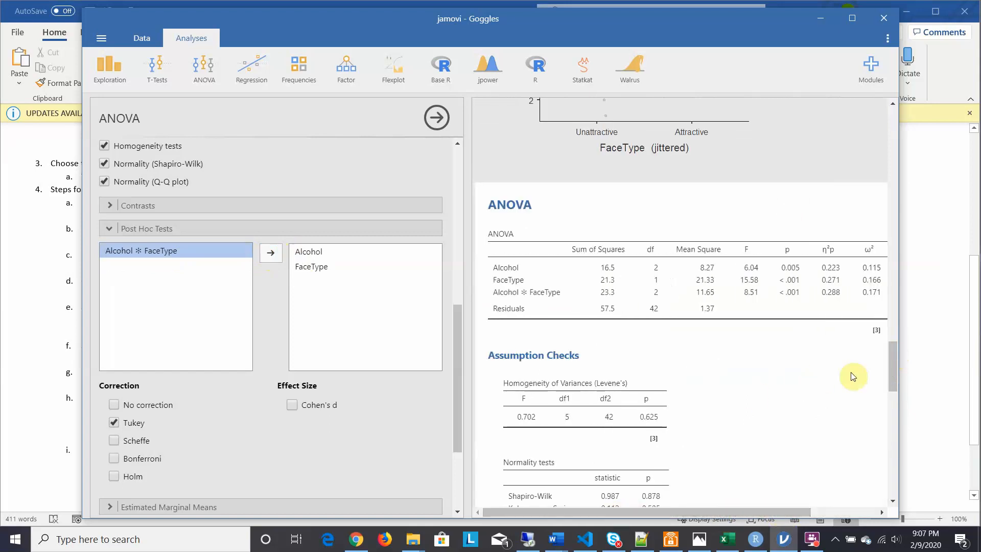
drag(890, 366, 893, 451)
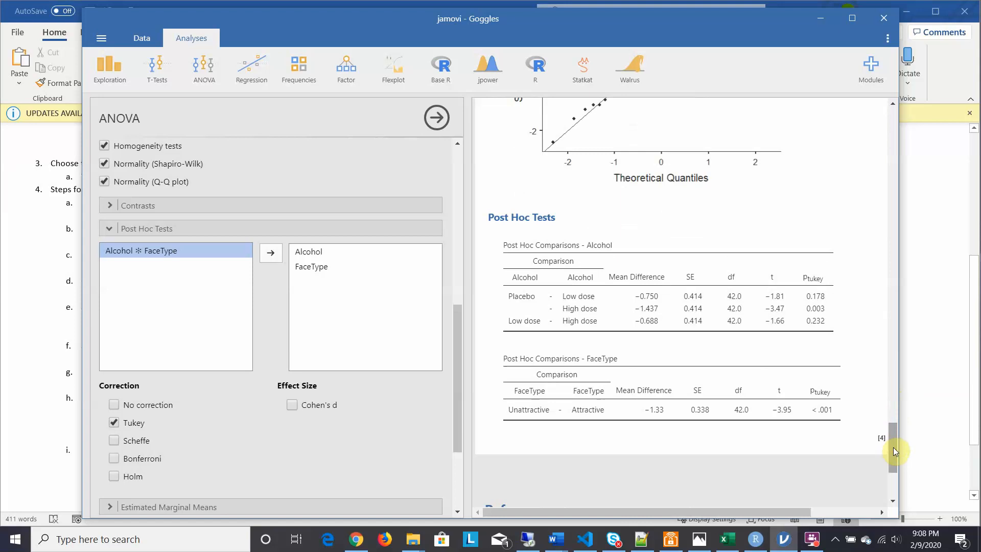
Step: Add No correction, Scheffe, Bonferroni and Holm p-values plus Cohen's d to the post hoc tests, and compare the corrections
drag(893, 446, 893, 449)
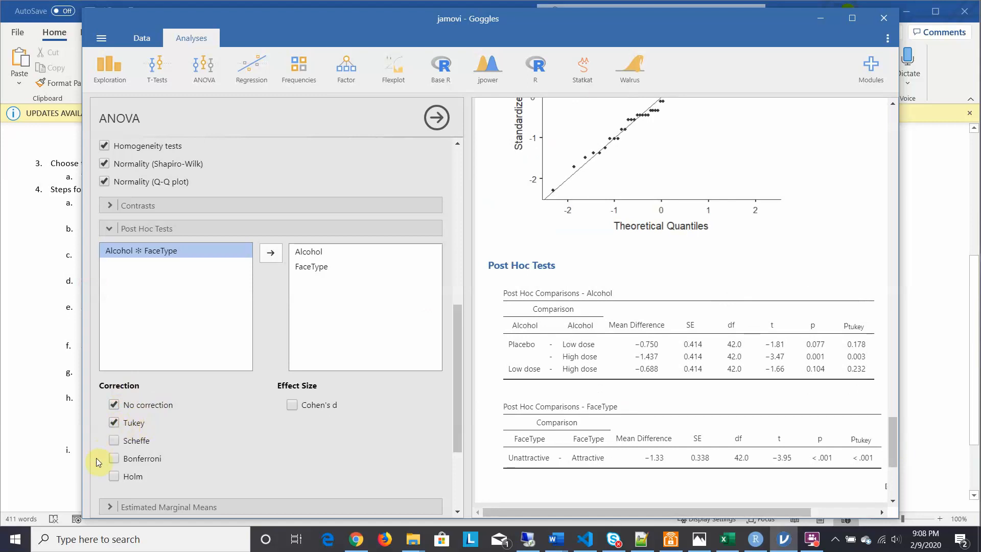
click(114, 460)
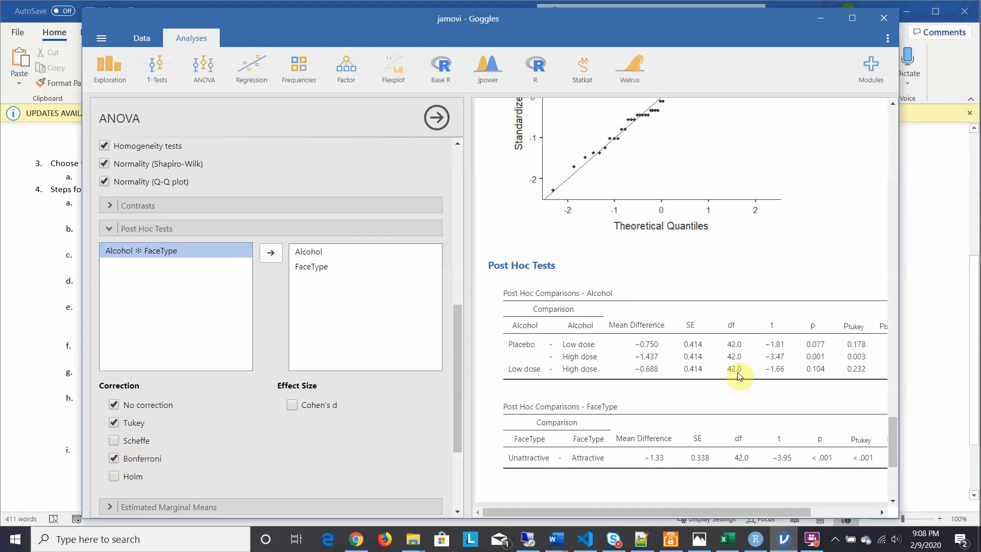
drag(673, 511, 726, 514)
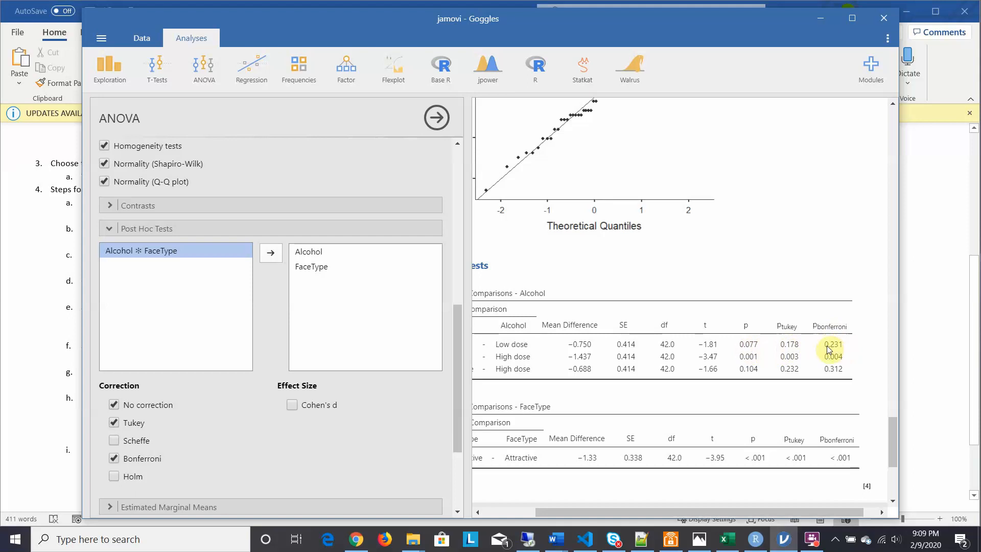
click(113, 441)
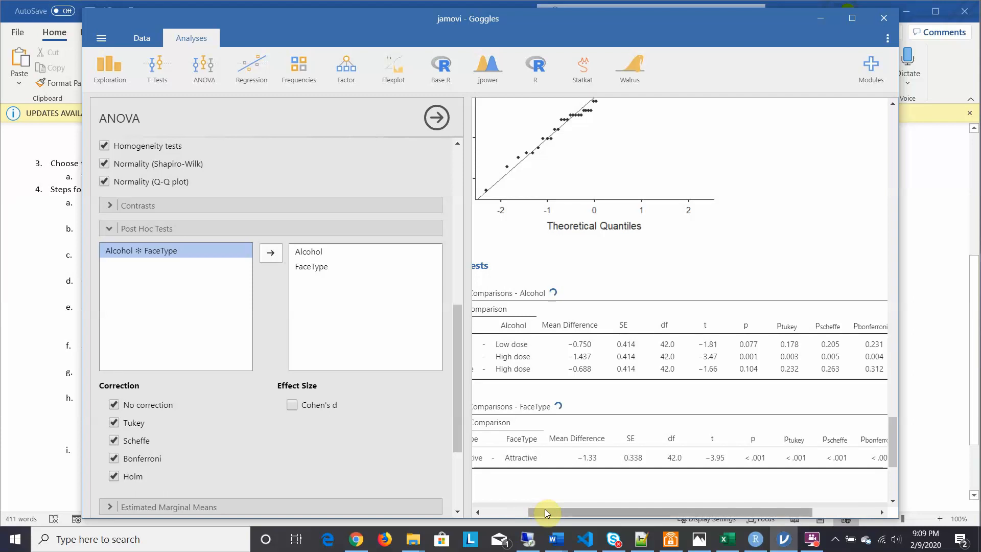
drag(545, 509, 575, 513)
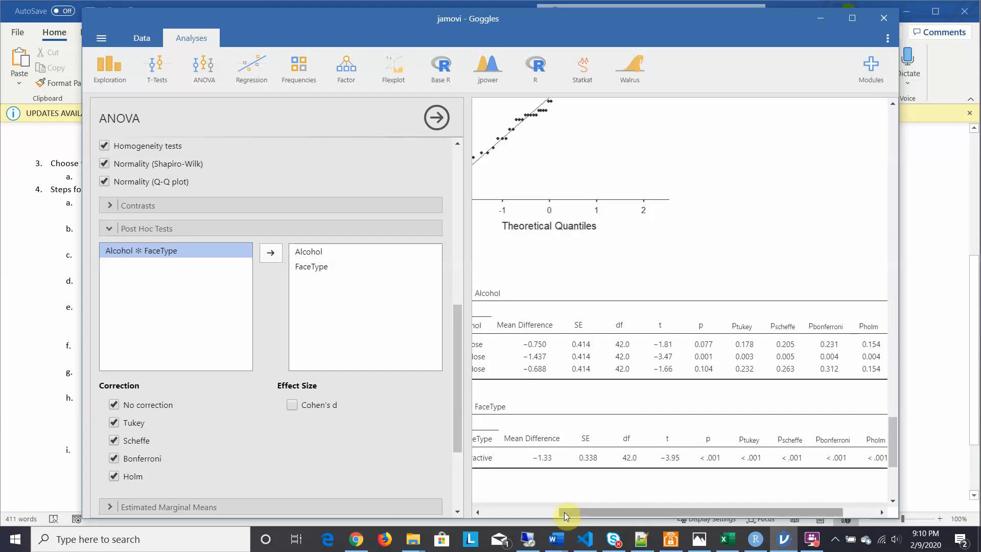
click(291, 405)
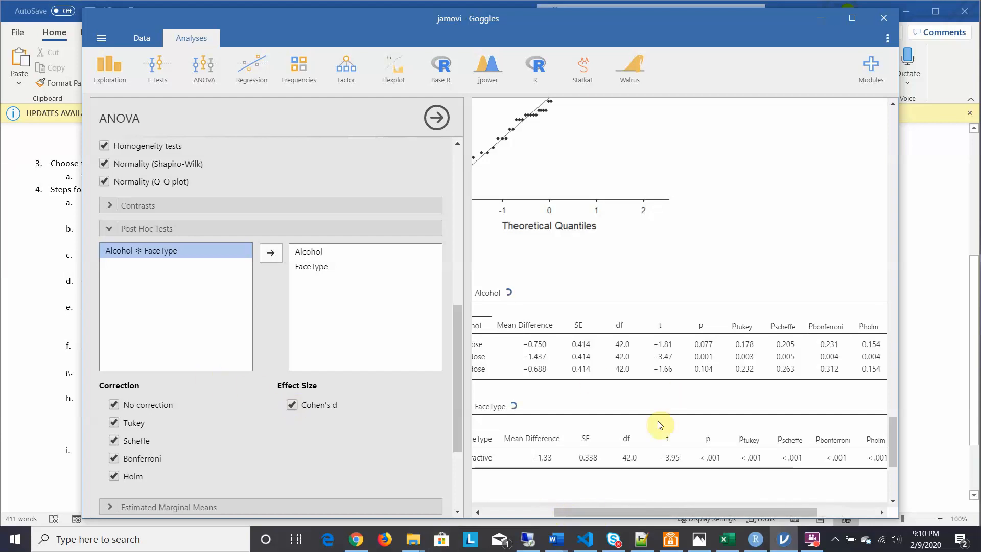
Step: Examine the differently corrected p-values and Cohen's d across the Alcohol and FaceType post hoc comparison tables
drag(672, 513, 715, 511)
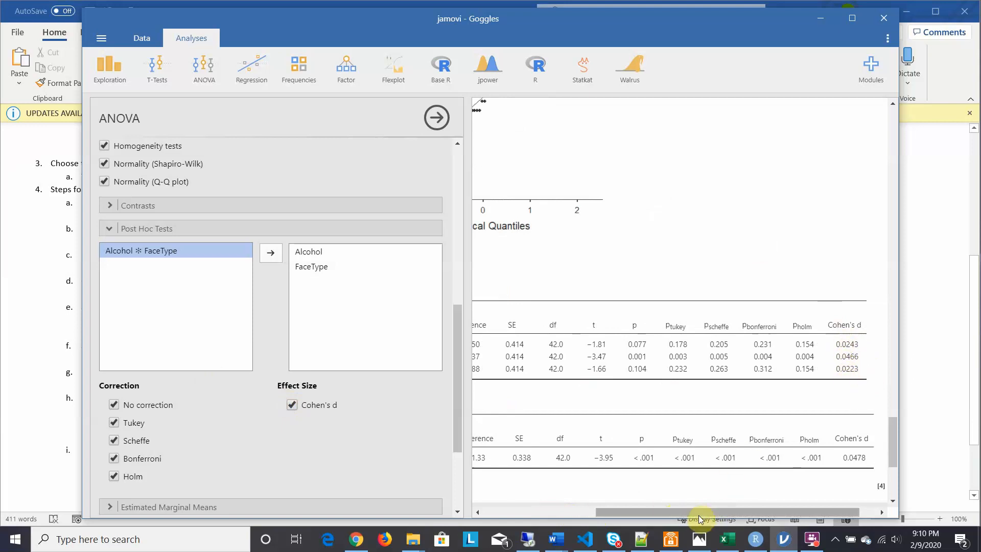
drag(695, 512, 532, 494)
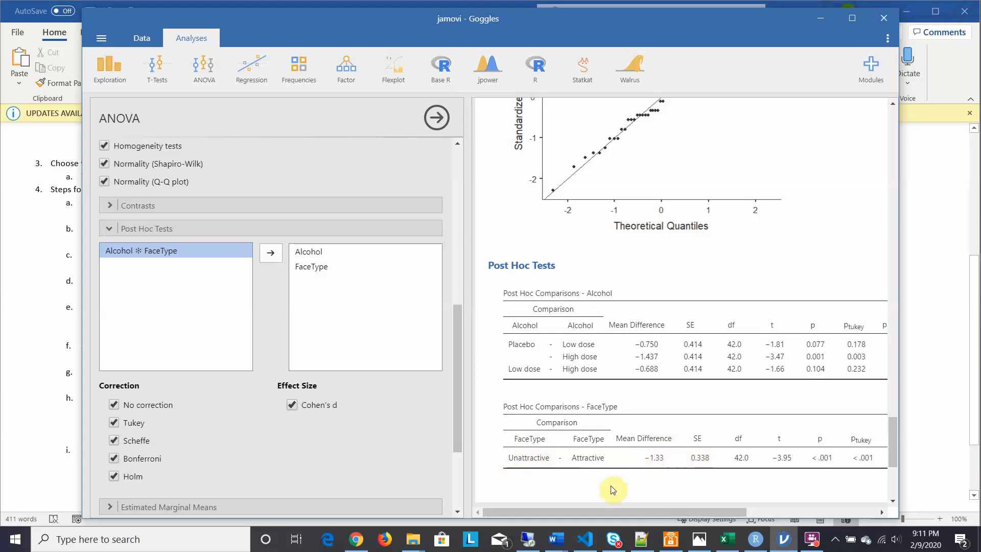
drag(607, 510, 724, 513)
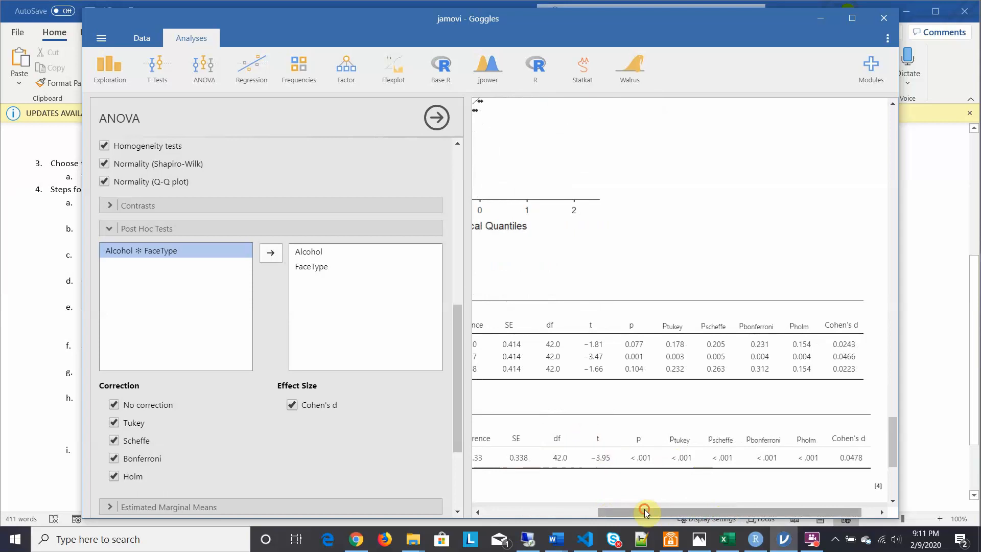
drag(644, 509, 445, 480)
drag(638, 514, 495, 513)
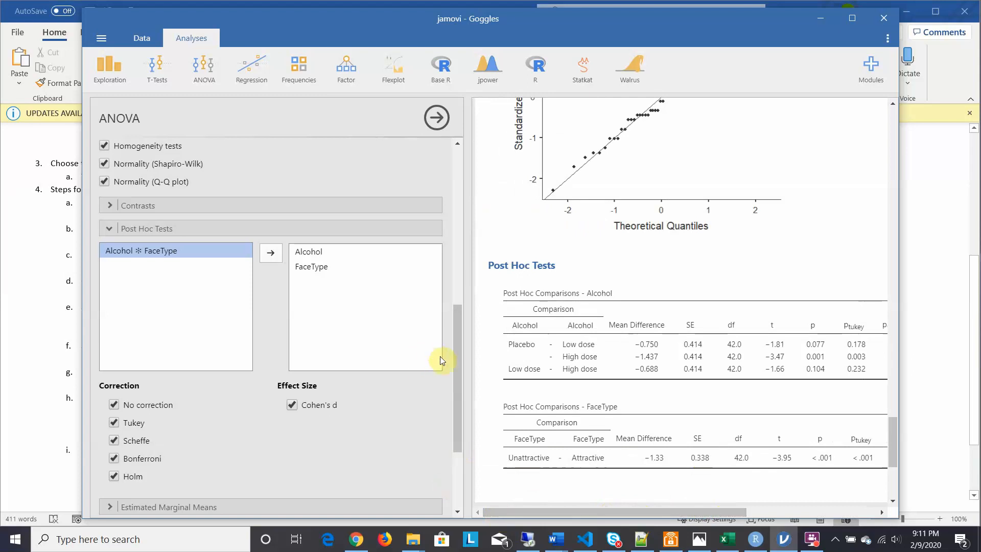
Step: Open the ANOVA's Estimated Marginal Means options and review the main effects and the Alcohol by FaceType interaction in the ANOVA table
drag(454, 366, 456, 408)
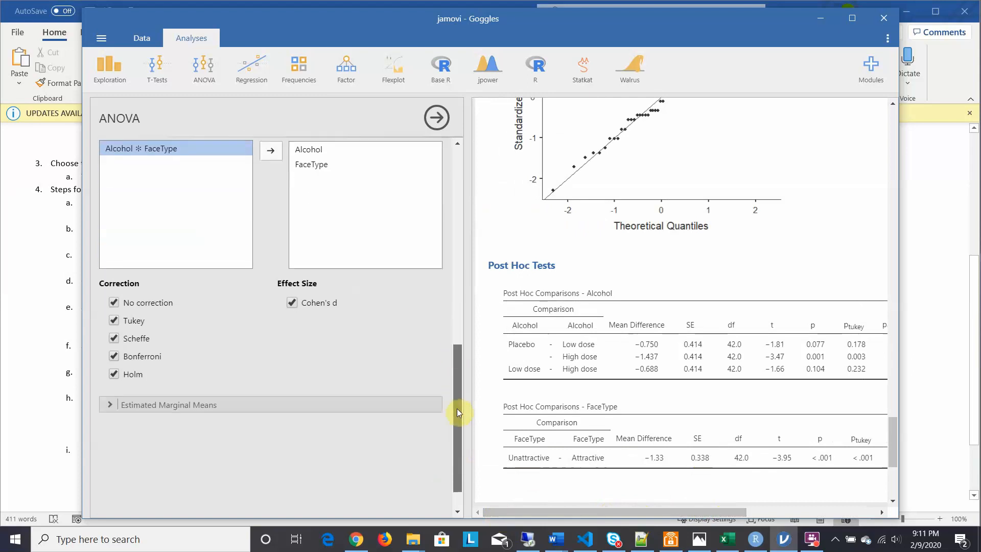
click(107, 397)
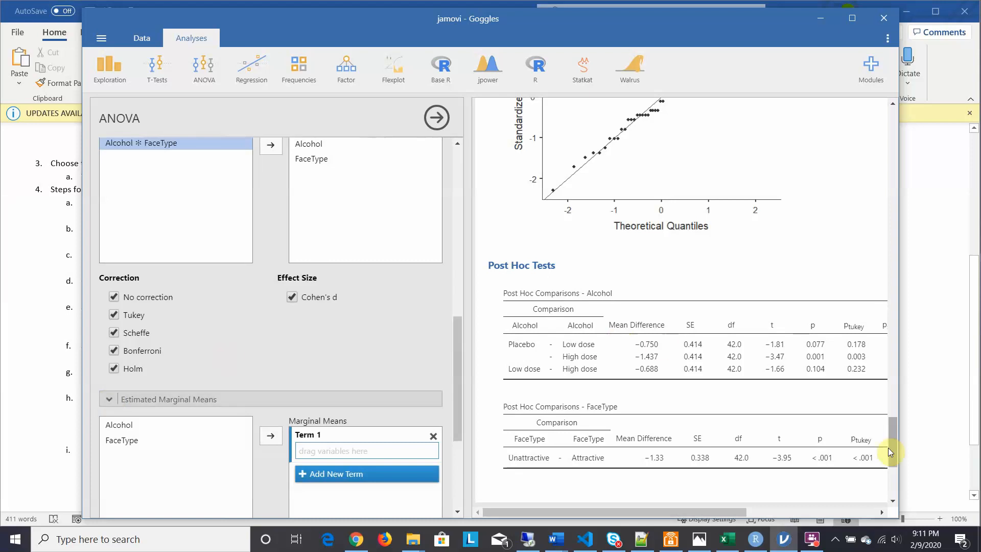
drag(893, 446, 870, 375)
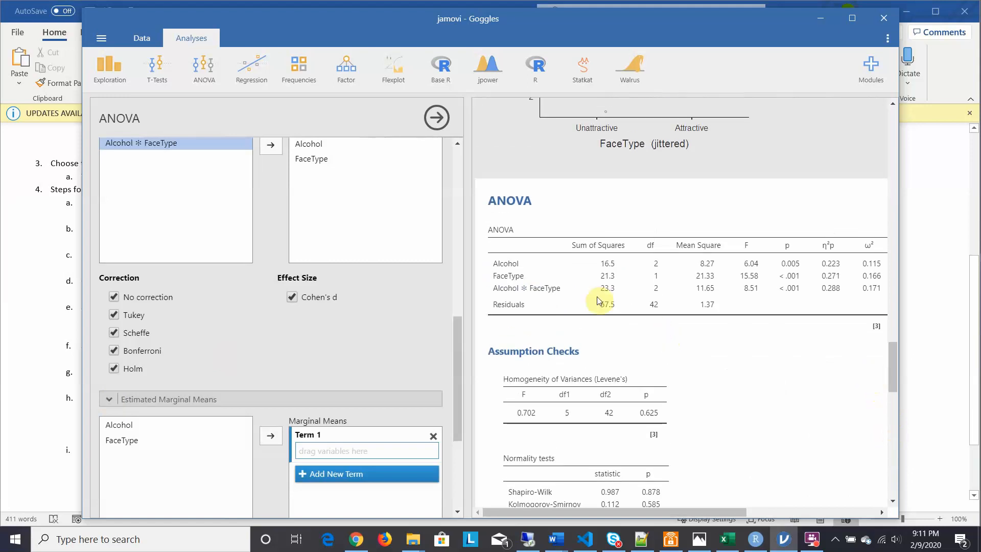
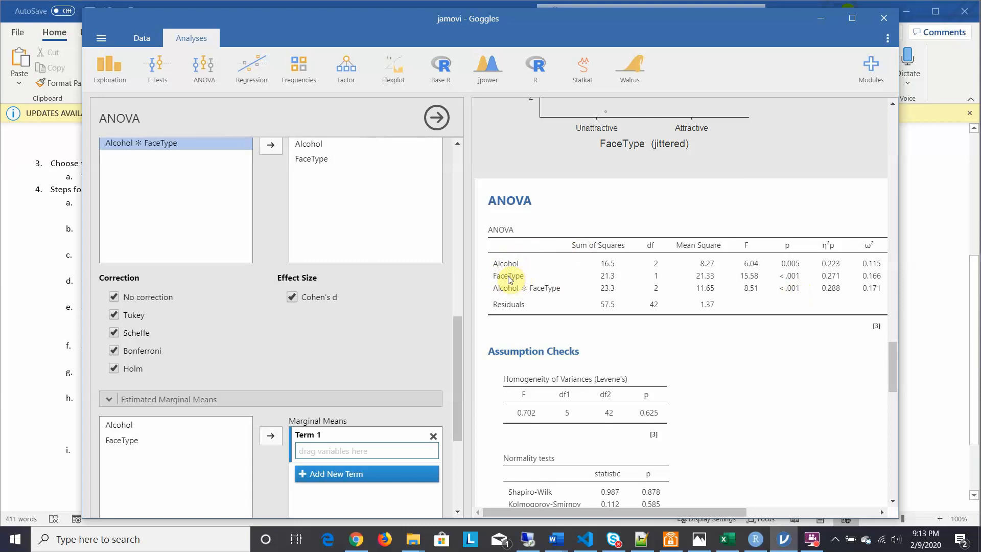
Step: Add Alcohol as the first estimated marginal means term and set the marginal means plot's error bars to None
click(894, 356)
drag(894, 352, 894, 350)
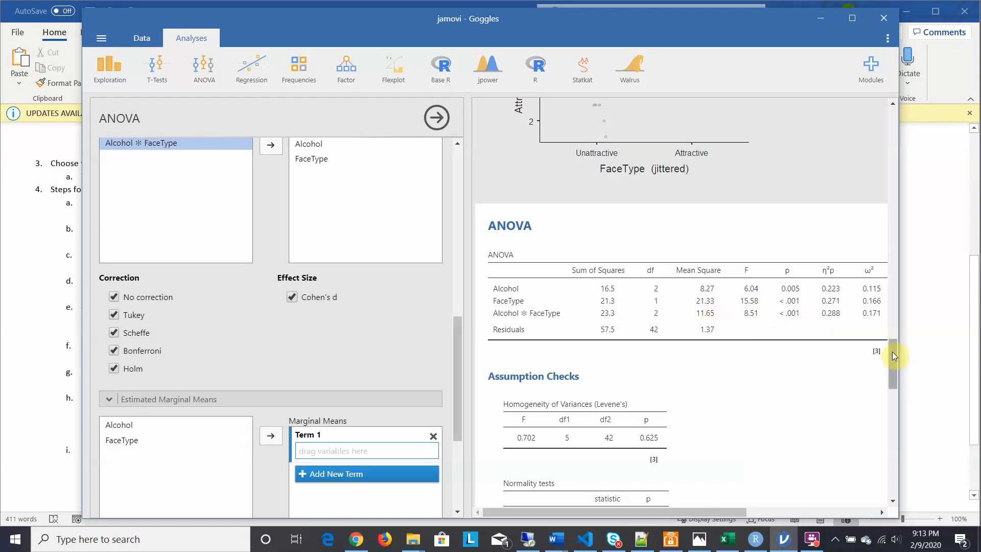
drag(892, 352, 893, 439)
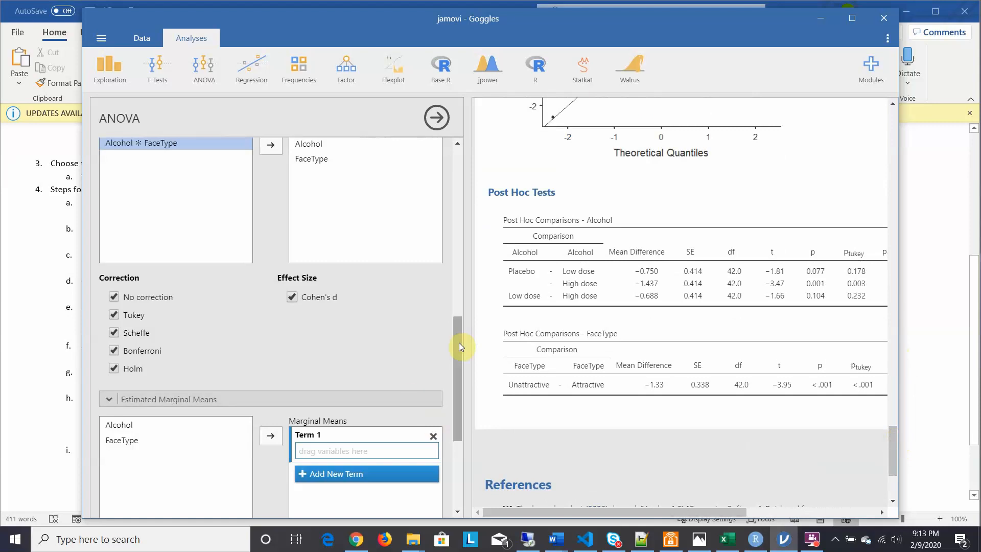
drag(459, 342, 457, 391)
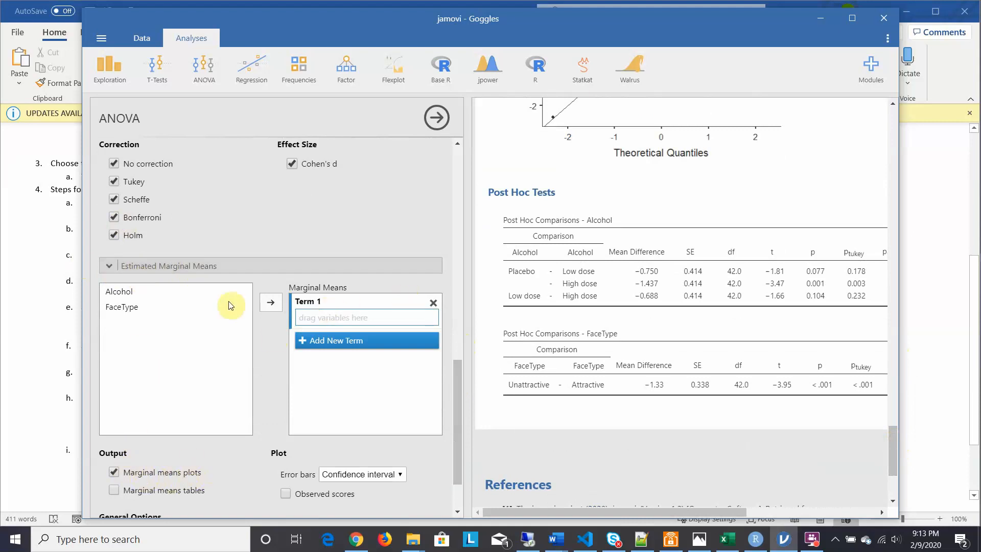
click(126, 294)
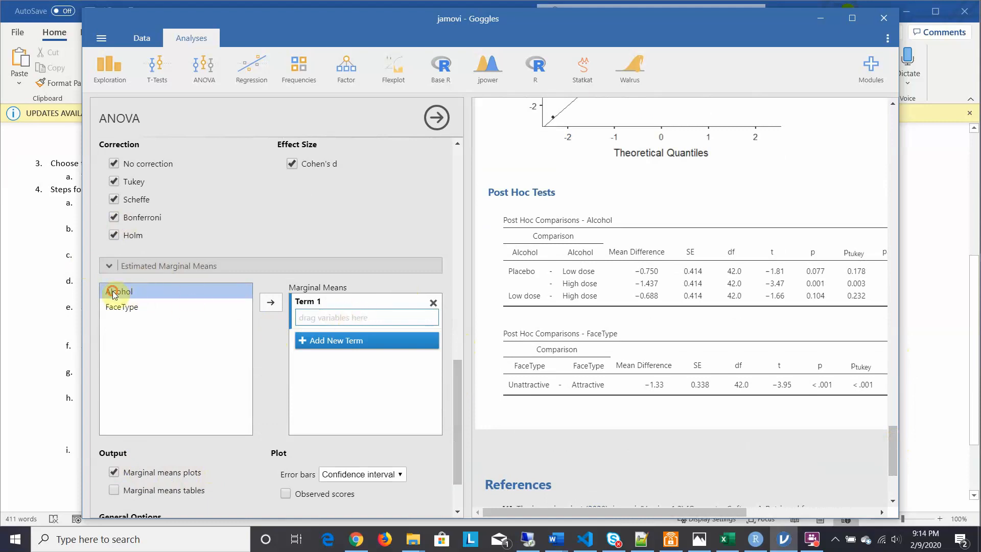
drag(113, 295, 319, 319)
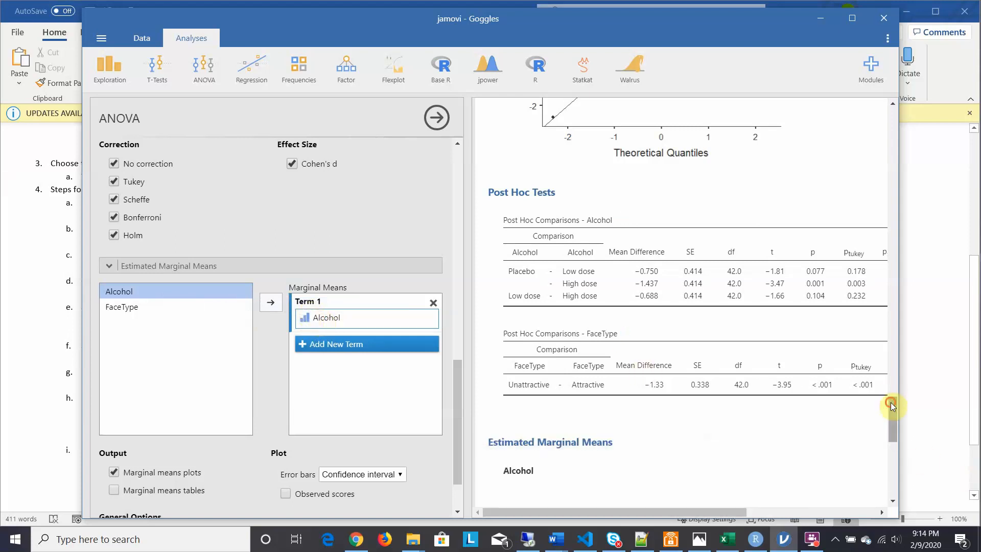
drag(890, 403, 895, 436)
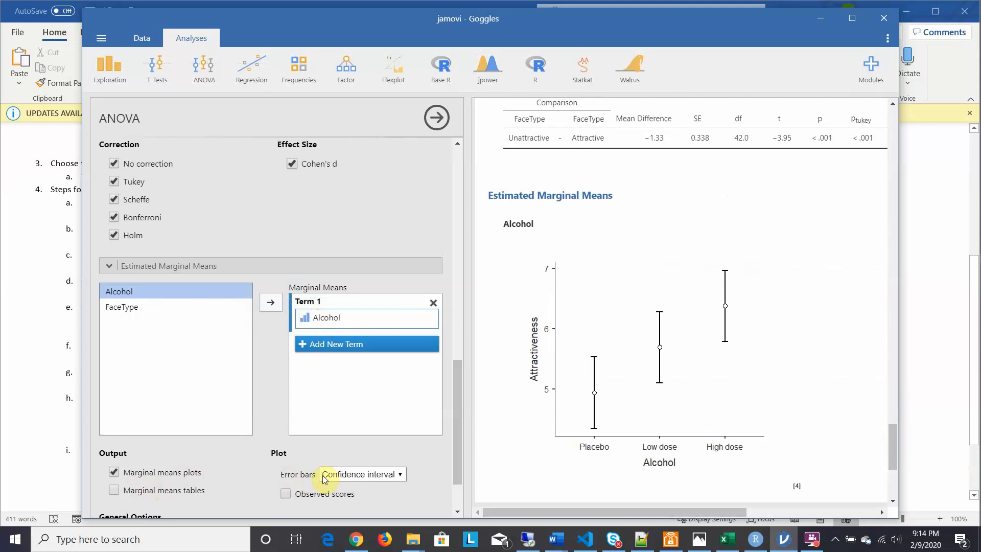
click(401, 475)
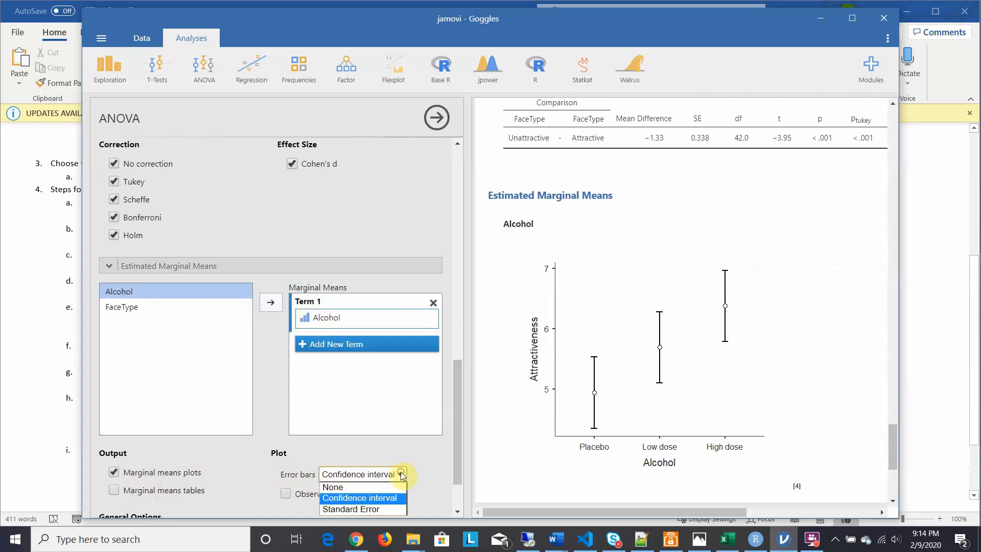
click(357, 488)
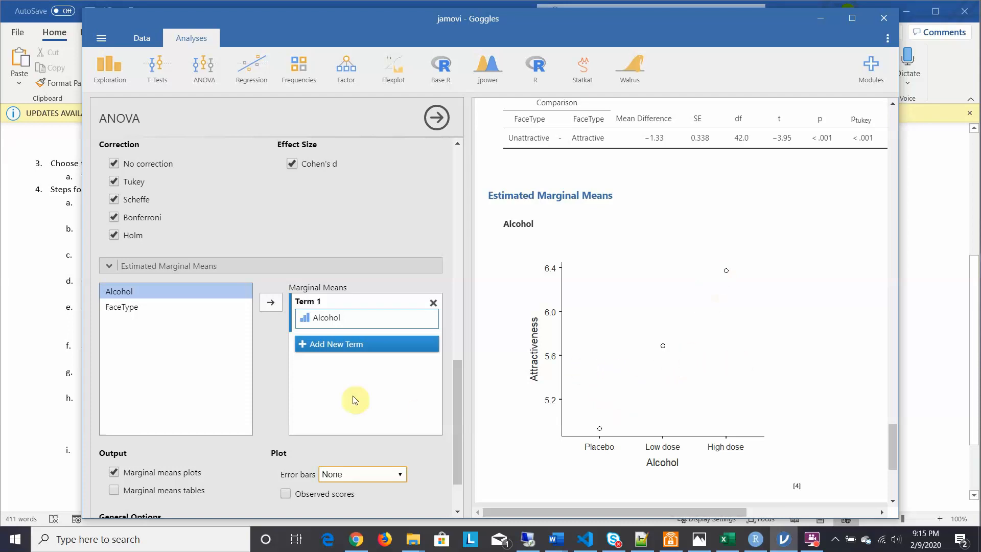
Step: Add a second marginal means term containing FaceType and view its plot
click(317, 346)
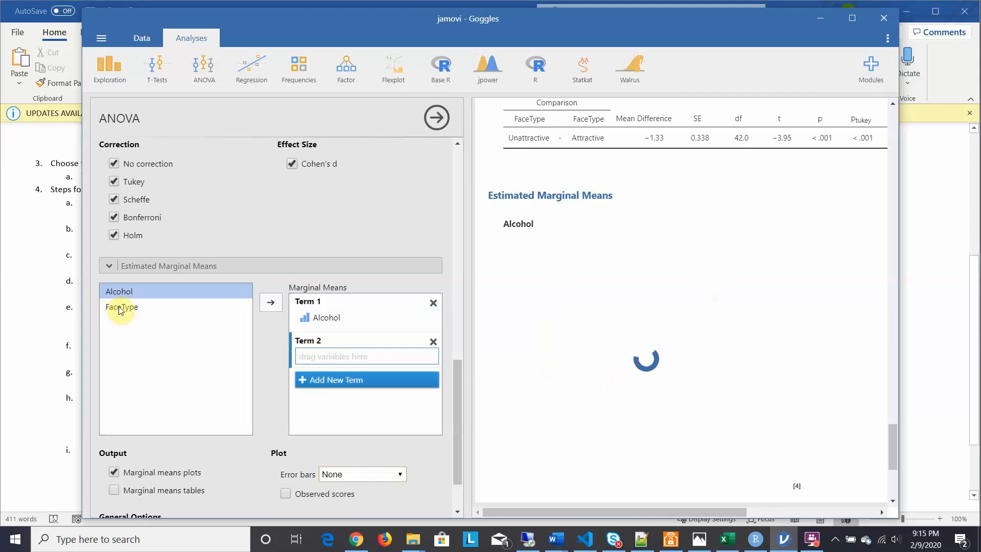
drag(120, 309, 323, 358)
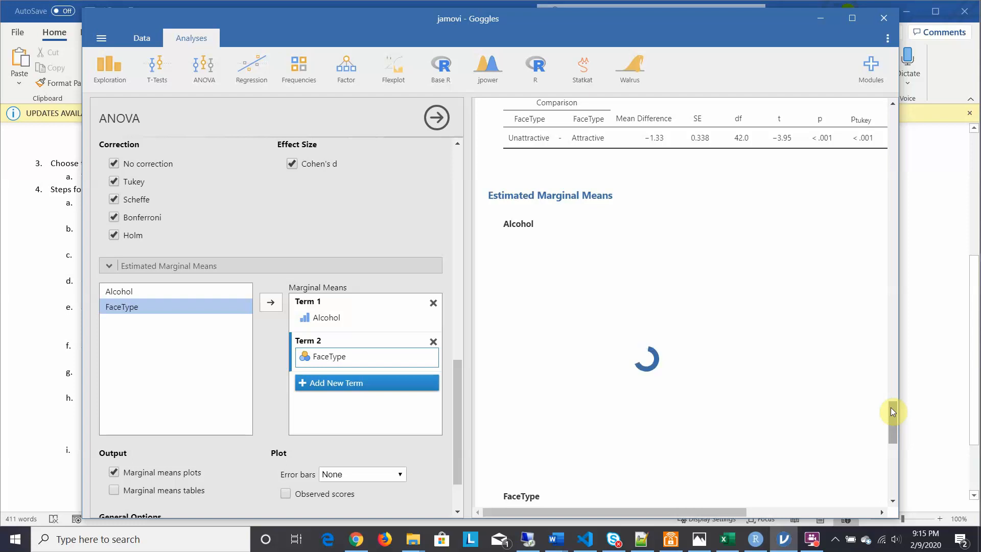
drag(890, 406, 894, 434)
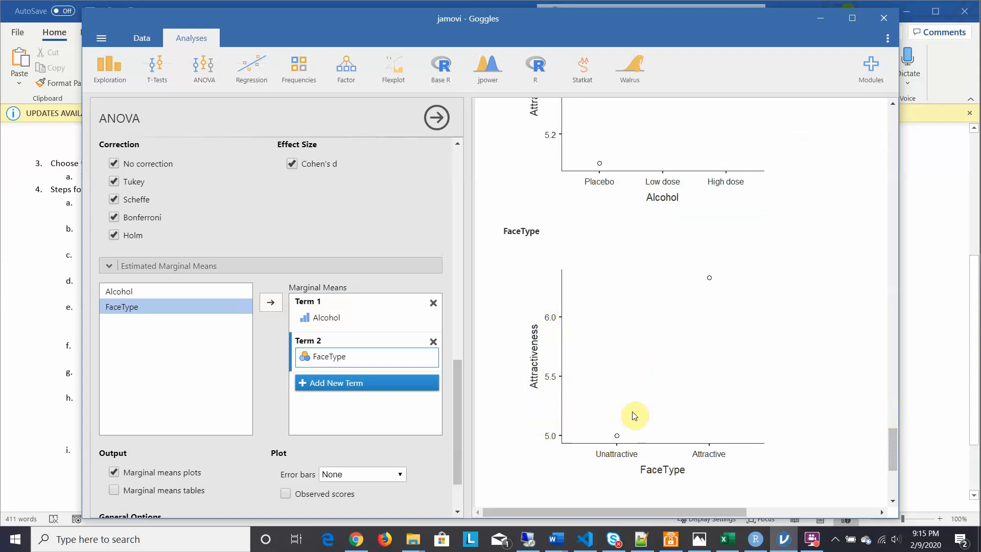
Step: Add a third marginal means term combining Alcohol and FaceType to plot their interaction
click(317, 384)
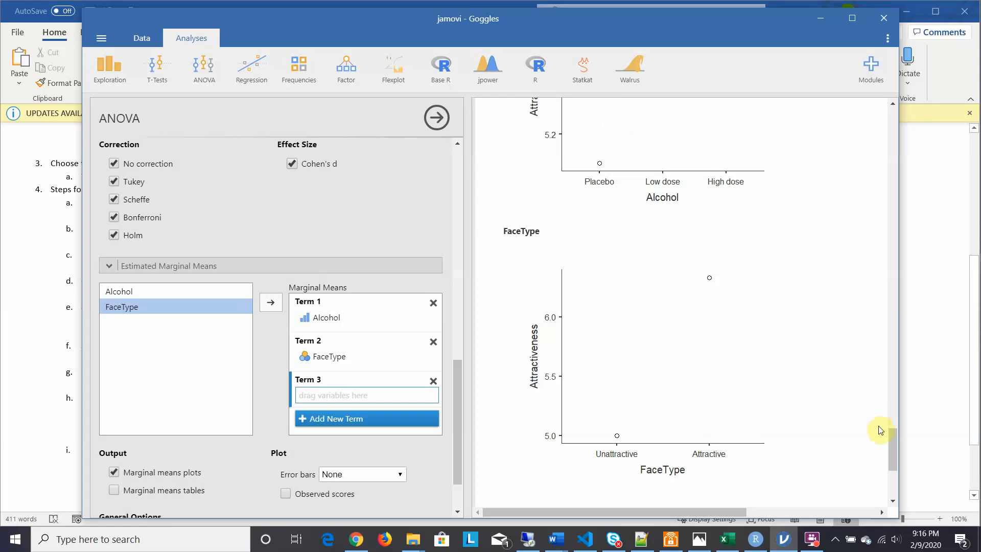
drag(890, 437, 891, 451)
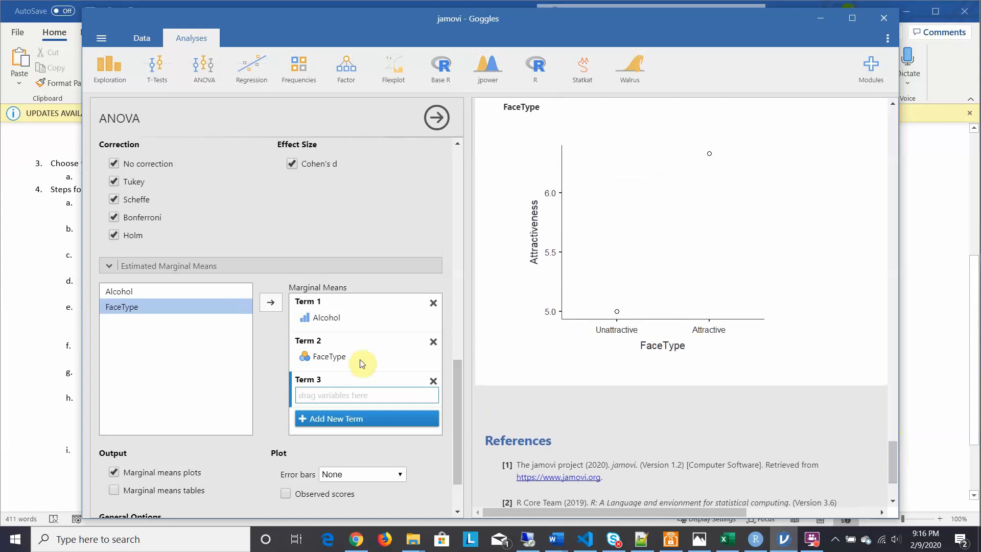
click(115, 291)
drag(114, 291, 308, 393)
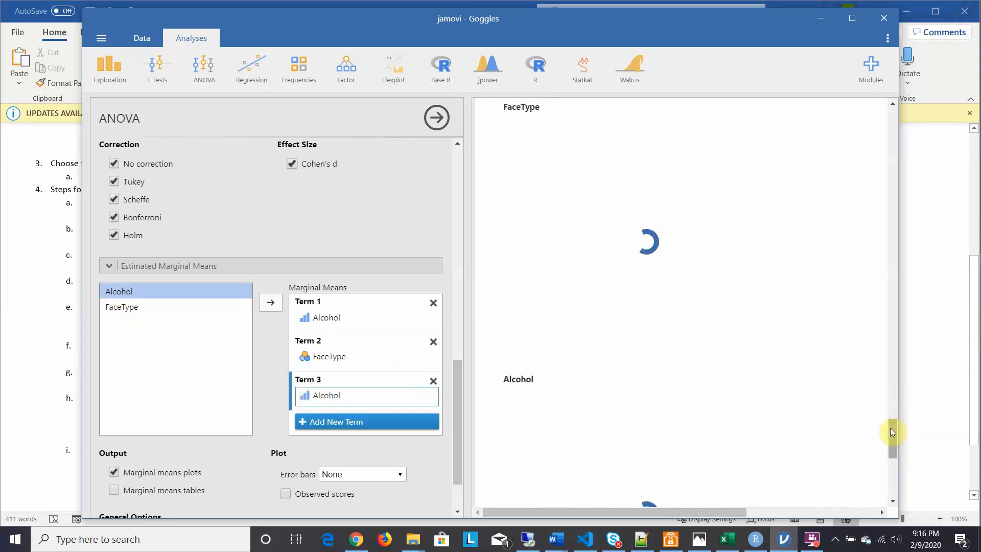
drag(891, 431, 893, 458)
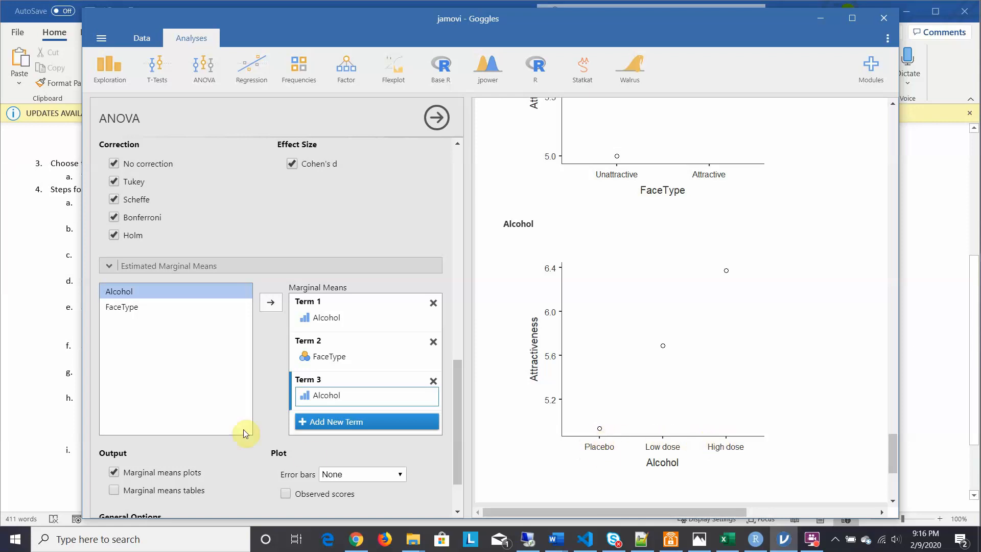
click(115, 308)
drag(115, 305, 316, 403)
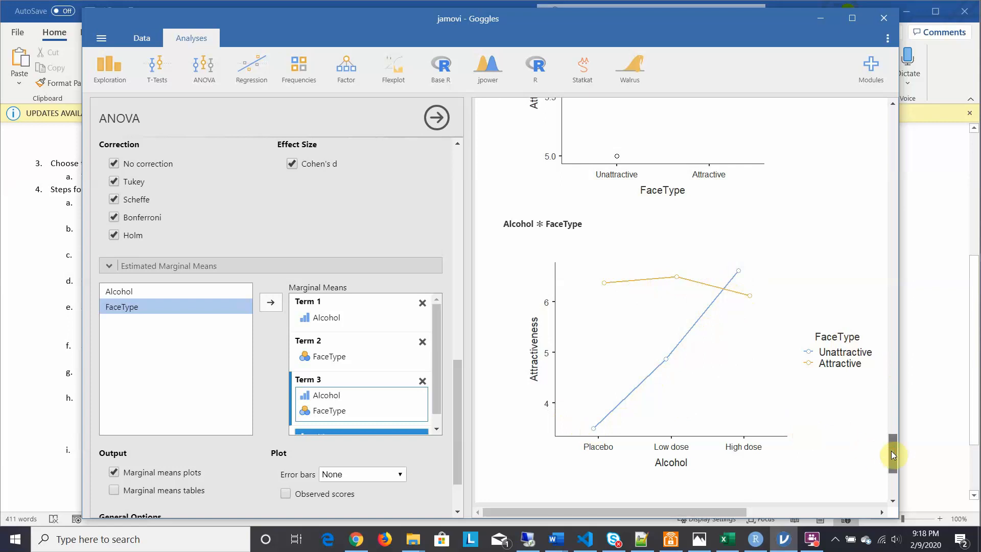
Step: Review the ANOVA and post hoc tables against the interaction plot, and check the remaining marginal means options
drag(890, 451, 847, 308)
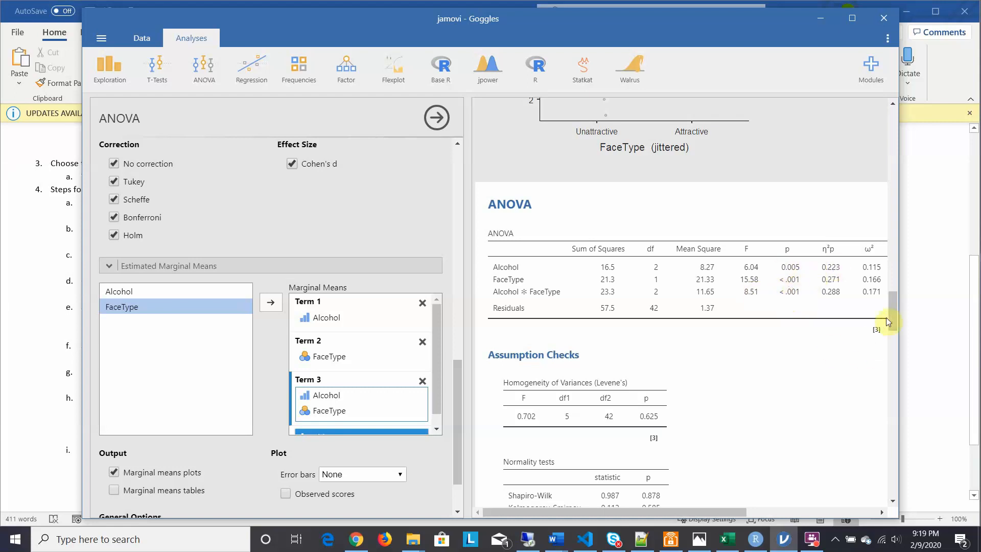
drag(896, 311, 899, 377)
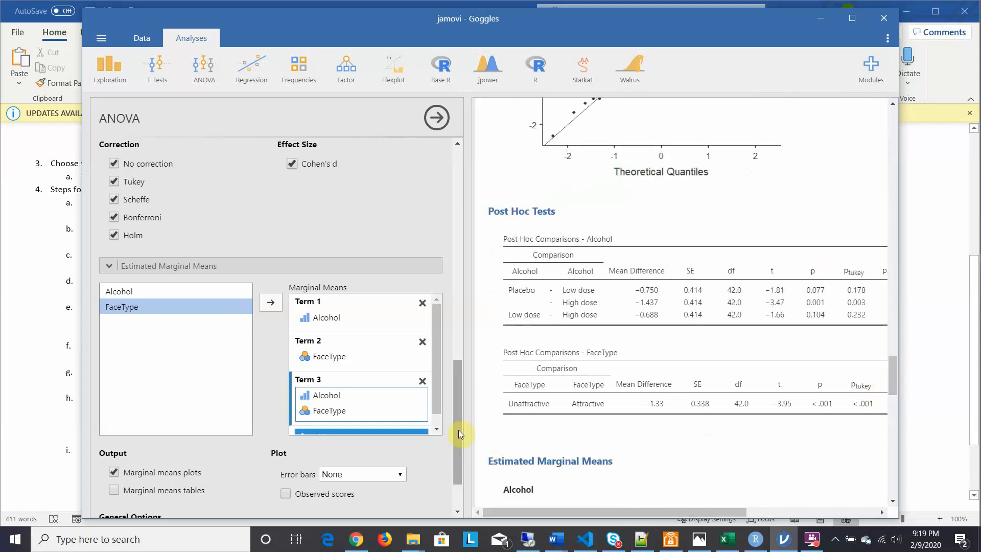
drag(458, 430, 459, 467)
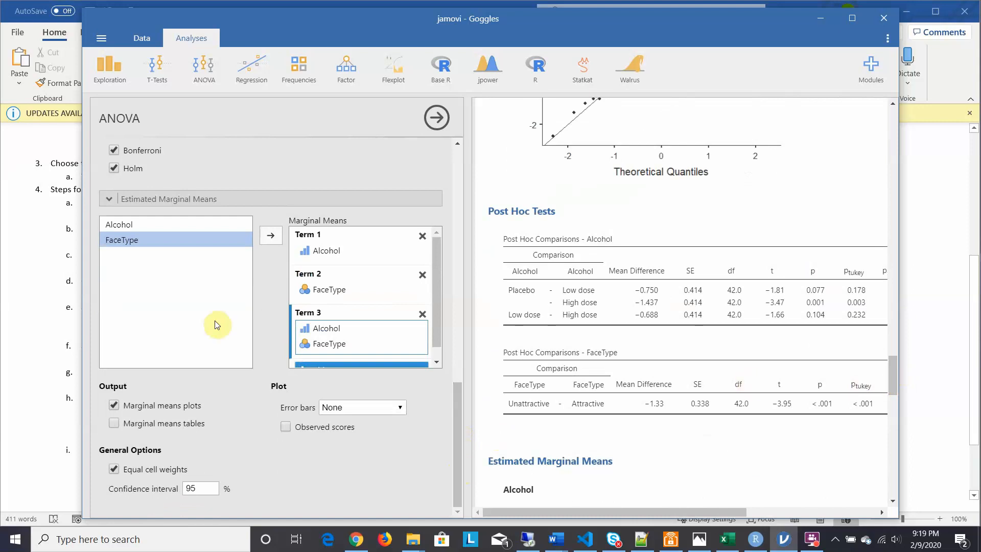
Step: Read the reporting and turn-in items of the Word answer sheet, and locate the matching statistics in jamovi's ANOVA table
click(32, 319)
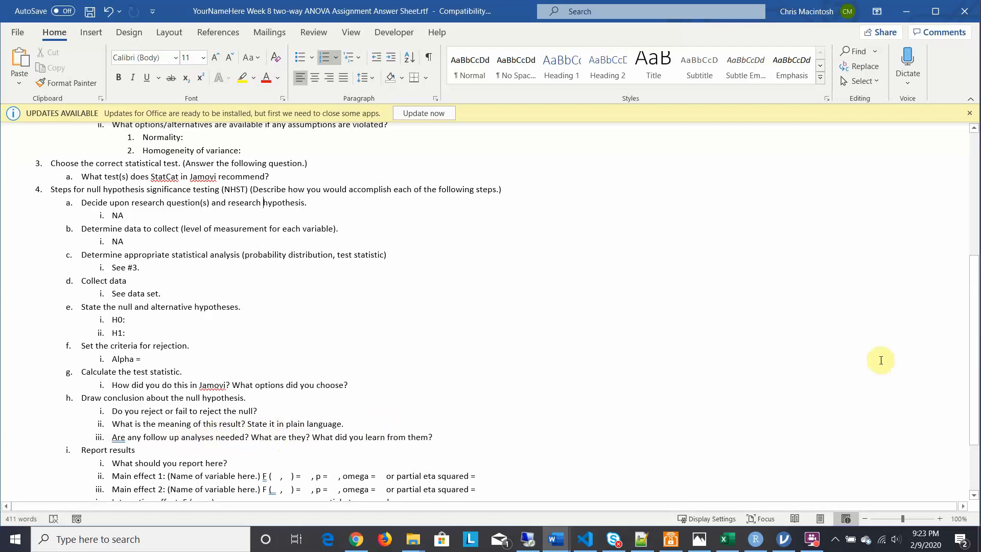
drag(974, 359, 977, 414)
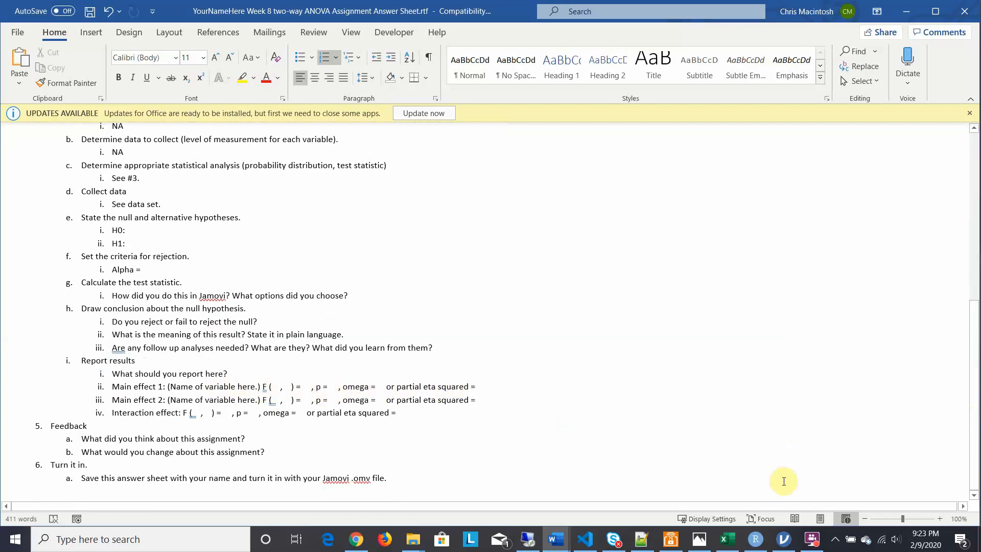
mouse_move(761, 538)
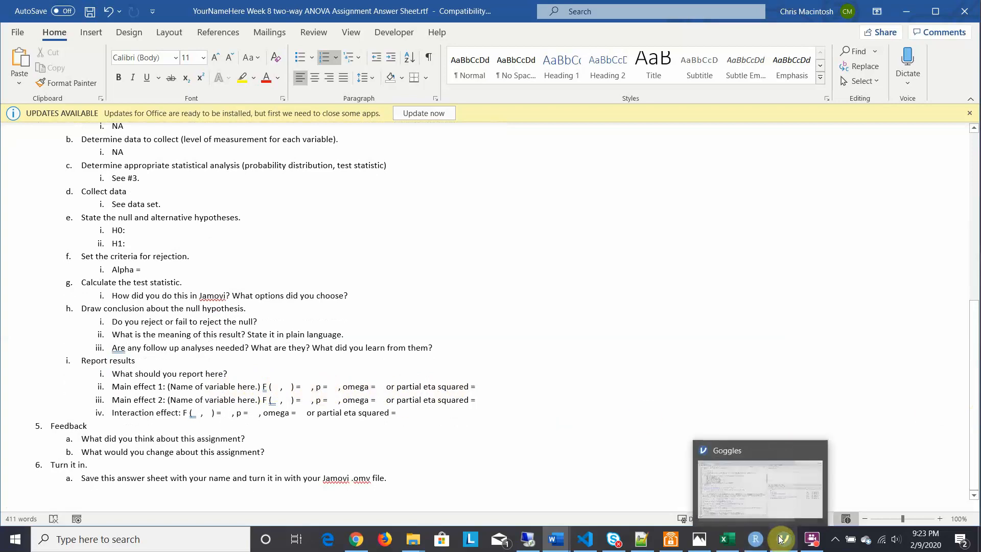
click(780, 538)
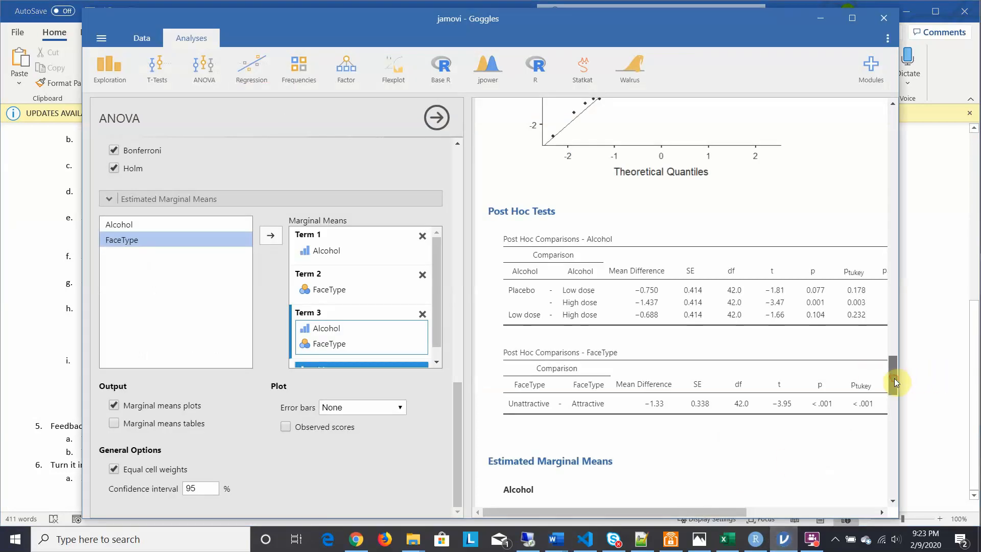
drag(893, 378, 871, 312)
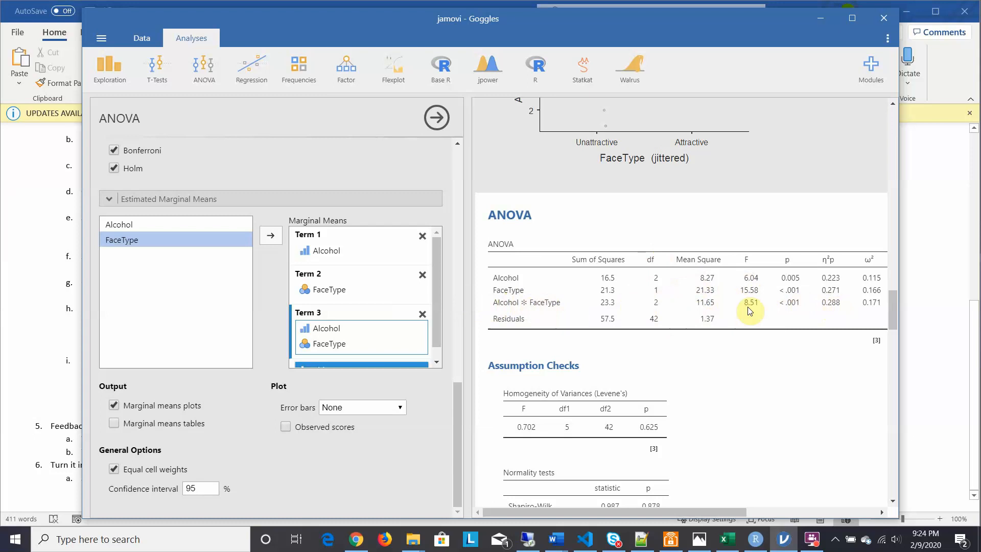
Step: Switch to Word and save the Week 8 two-way ANOVA answer sheet
click(25, 346)
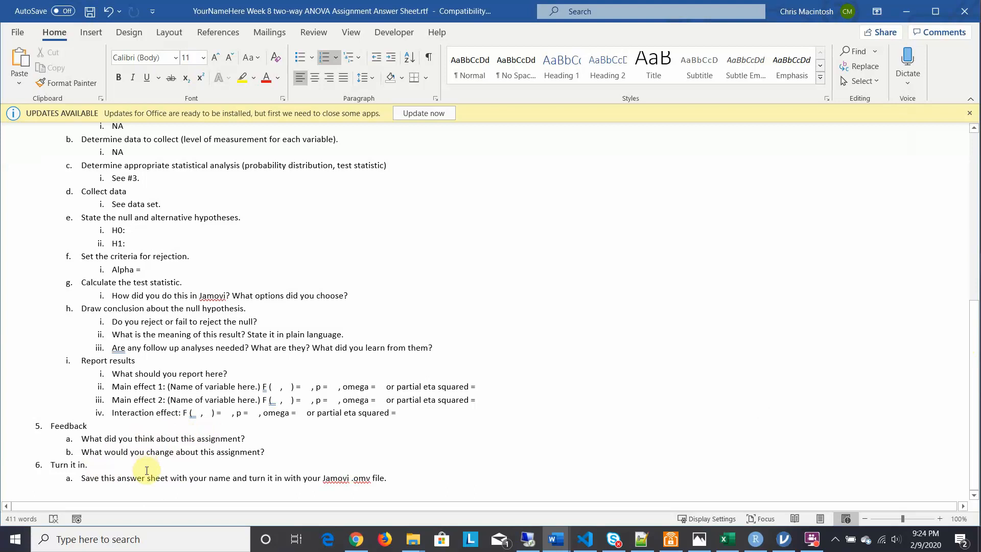
click(15, 32)
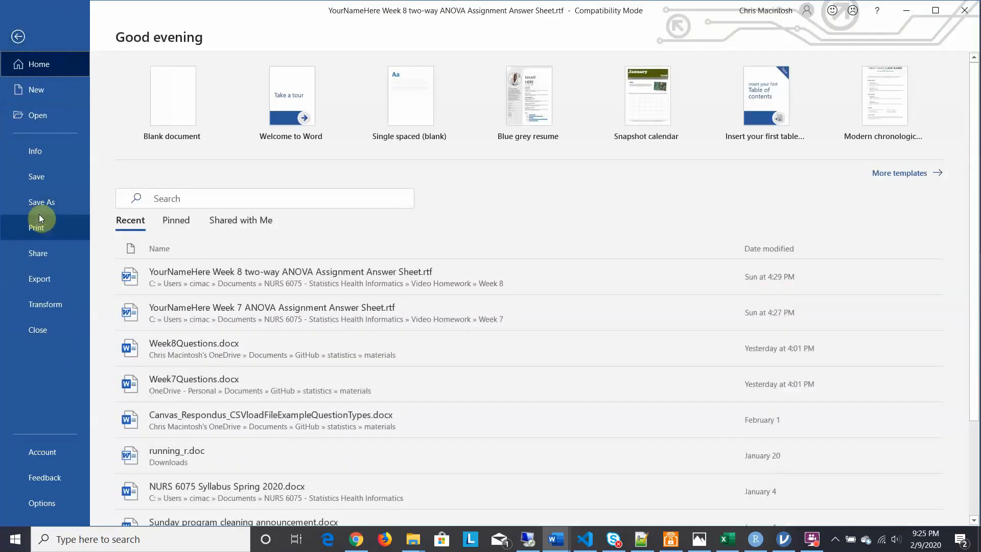
click(38, 180)
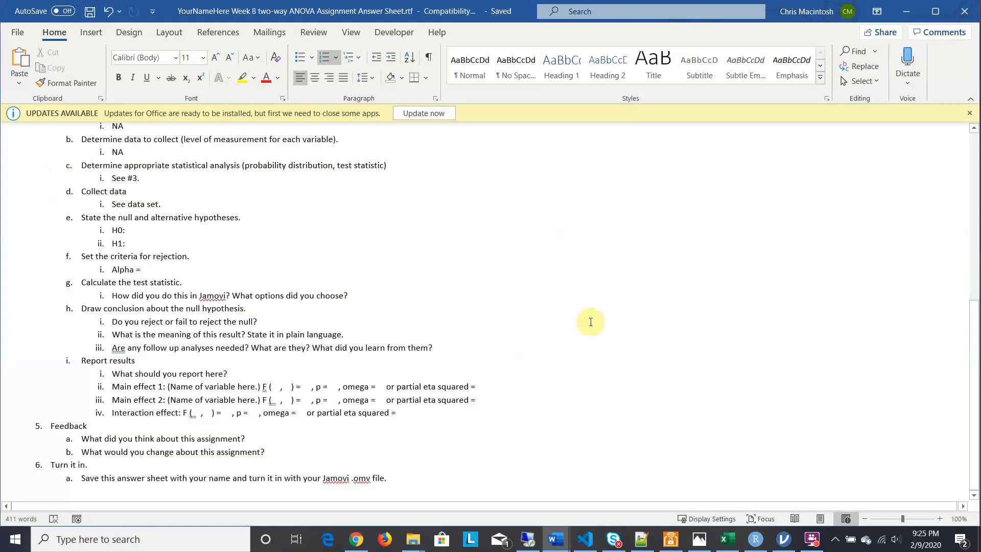
Step: Switch back to jamovi and review the Goggles results up to the Descriptives table
mouse_move(787, 542)
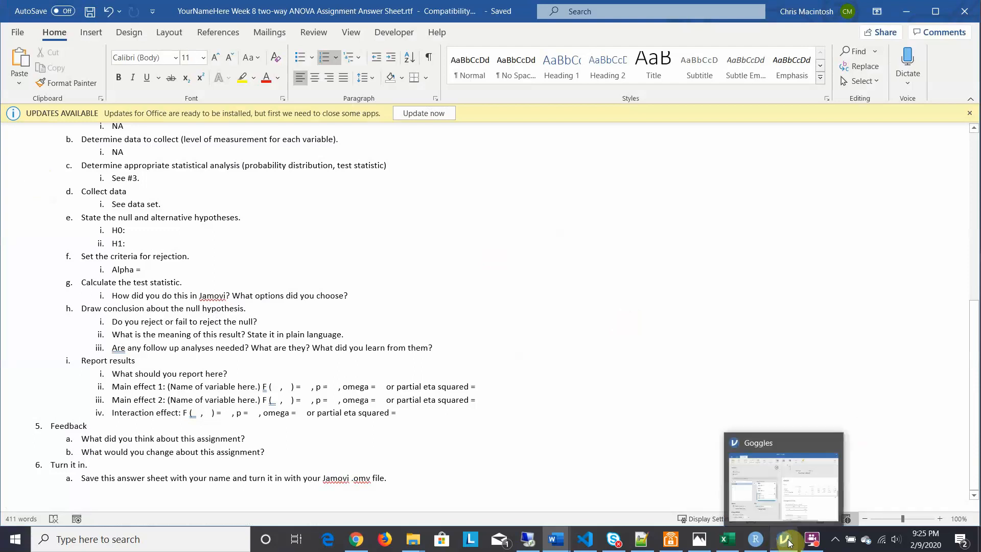
click(786, 488)
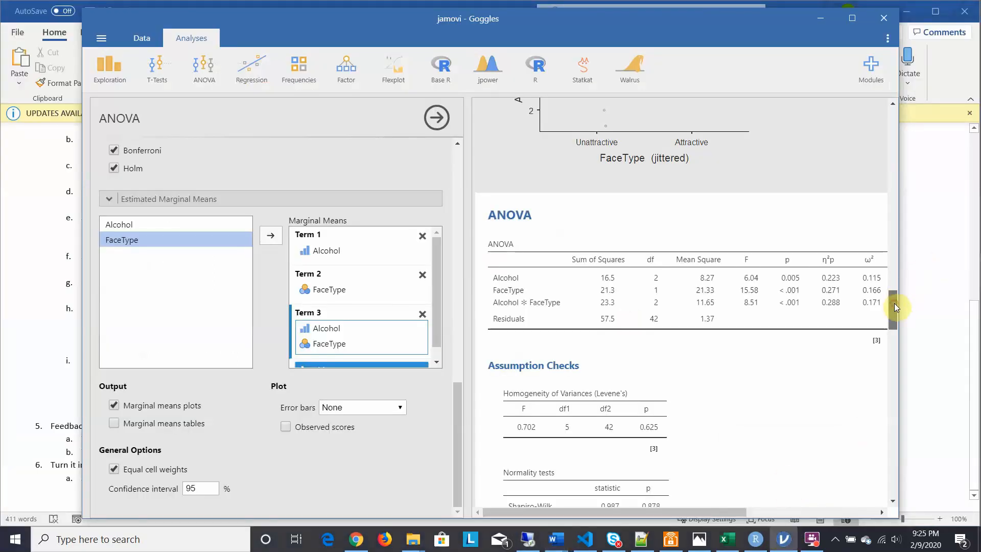
drag(894, 302, 836, 112)
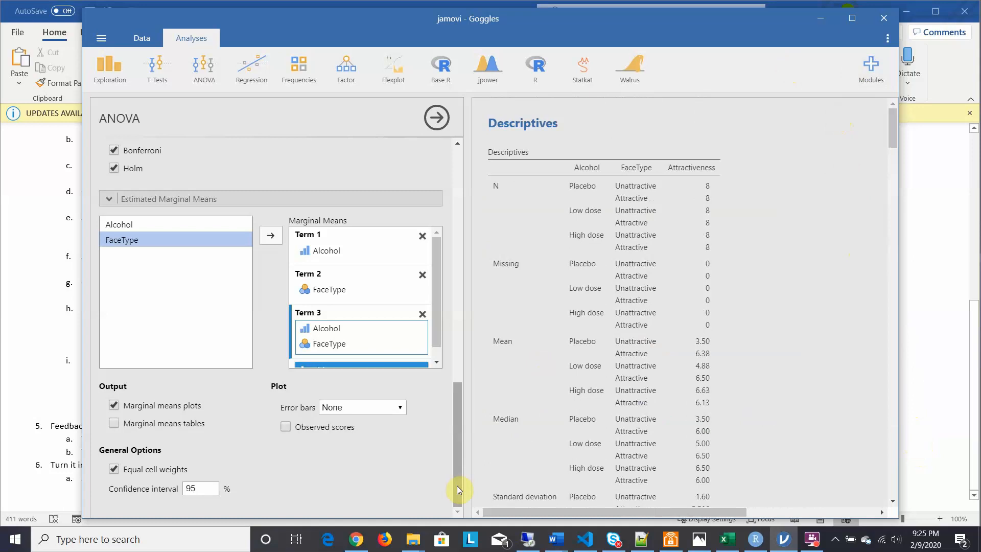
click(812, 540)
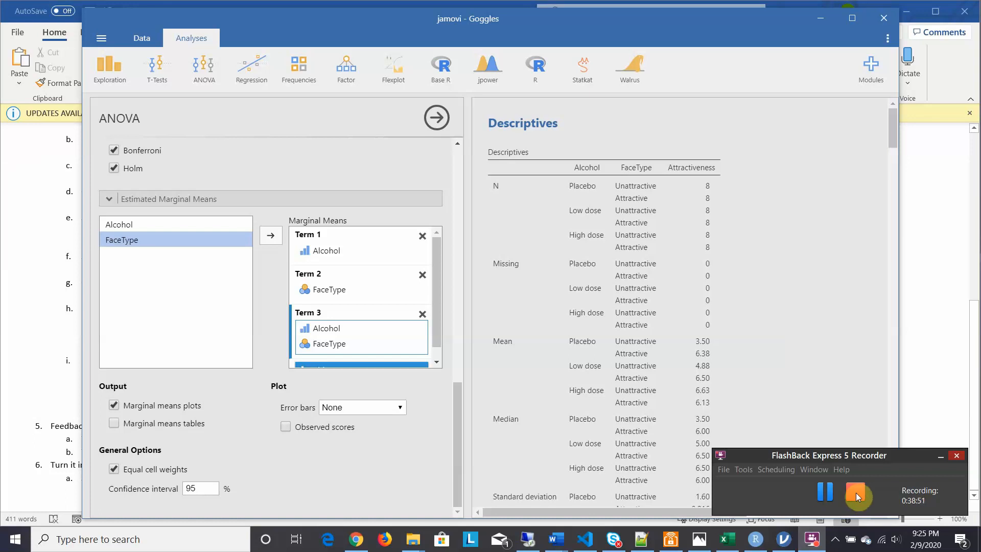